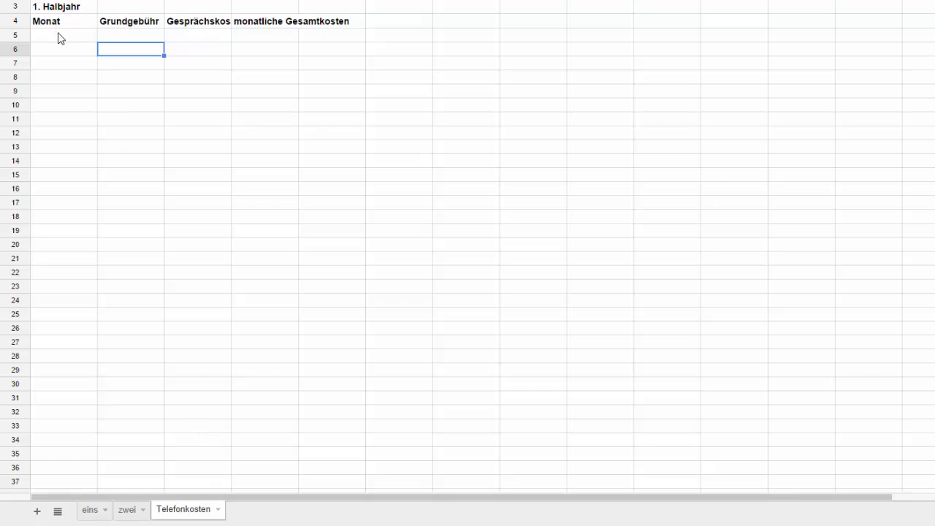
pyautogui.click(217, 513)
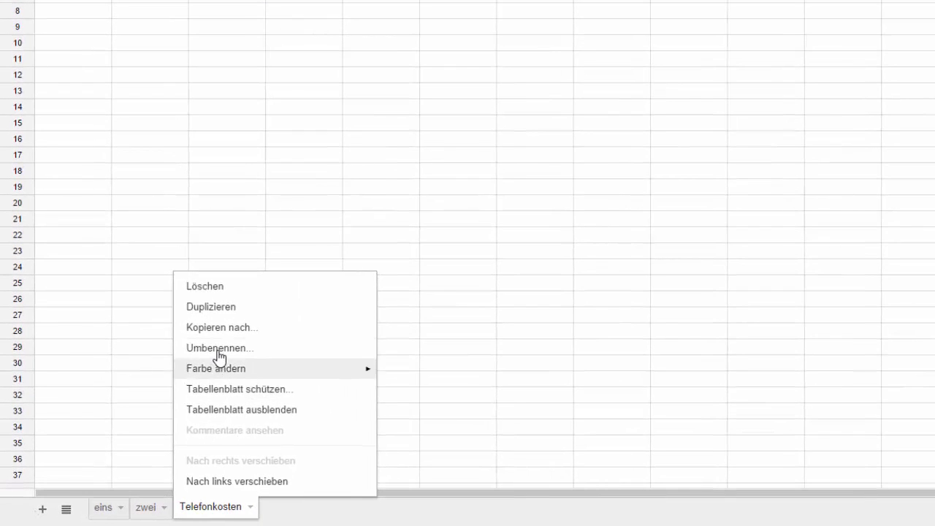
pyautogui.click(579, 238)
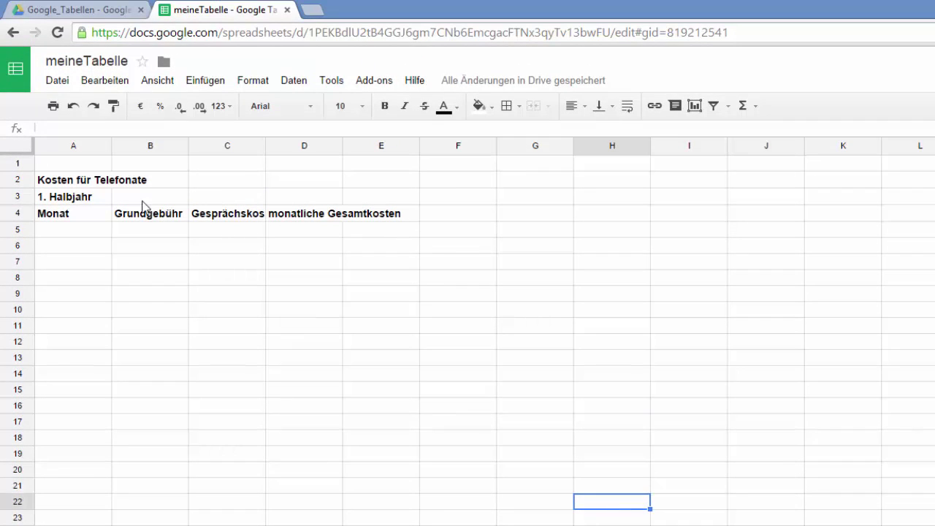
# - Fit column A to its longest text and narrow it back so the title extends over column B
pyautogui.moveTo(111, 147); pyautogui.dragTo(111, 148)
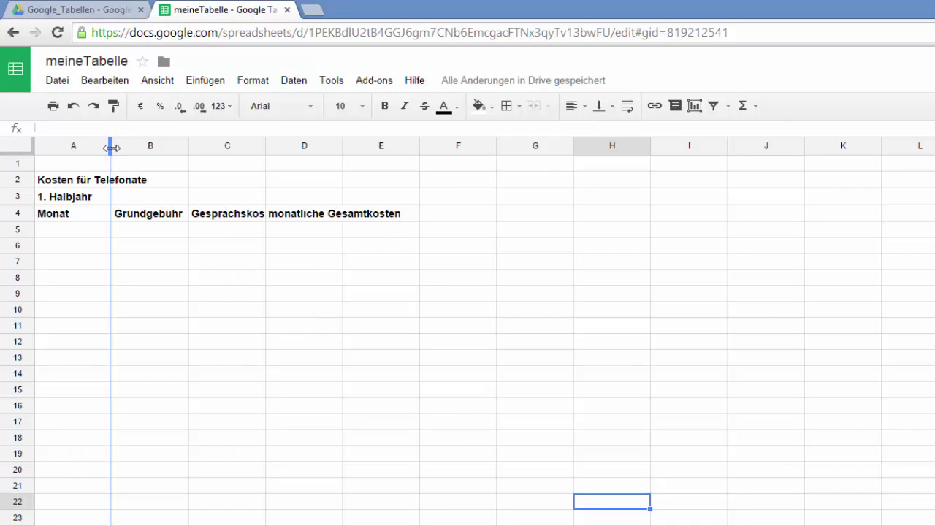
pyautogui.doubleClick(110, 147)
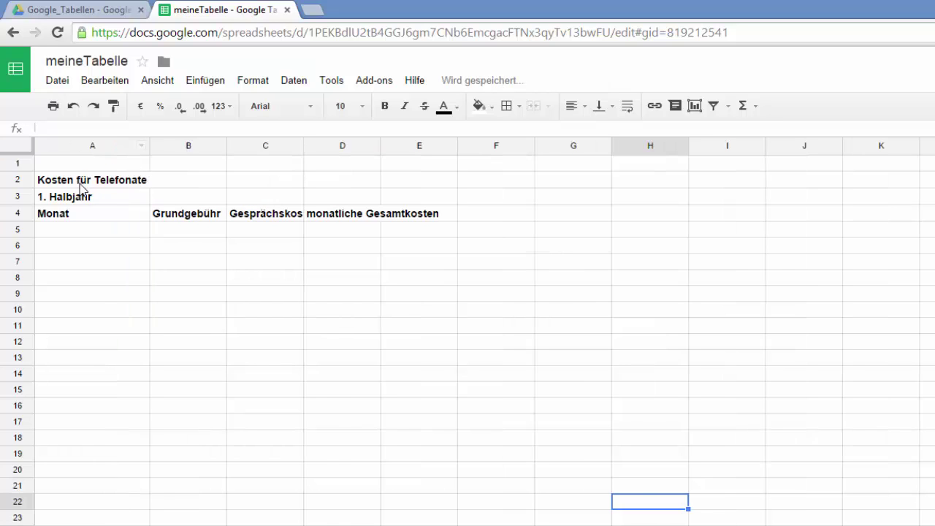
pyautogui.moveTo(146, 146); pyautogui.dragTo(113, 144)
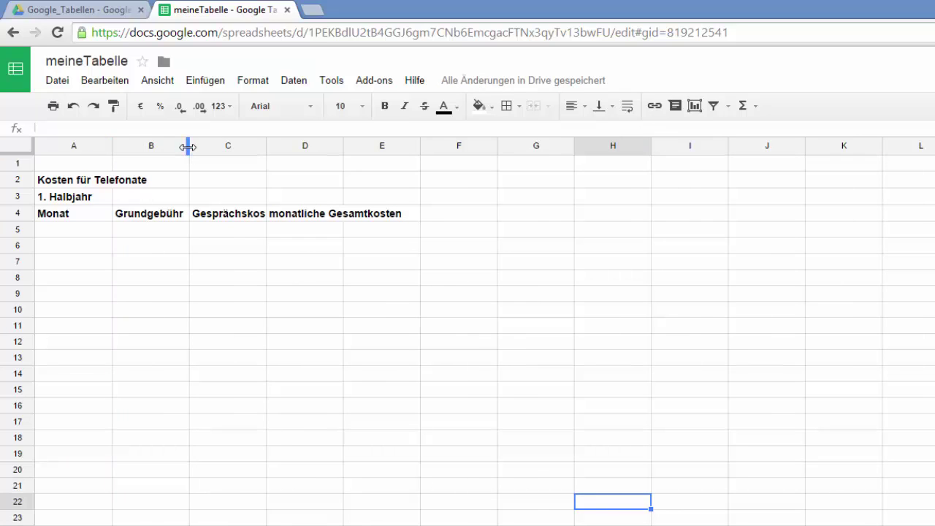
# - Narrow column B slightly around its Grundgebühr heading and fit columns C and D to the width of their headings
pyautogui.moveTo(188, 147); pyautogui.dragTo(186, 145)
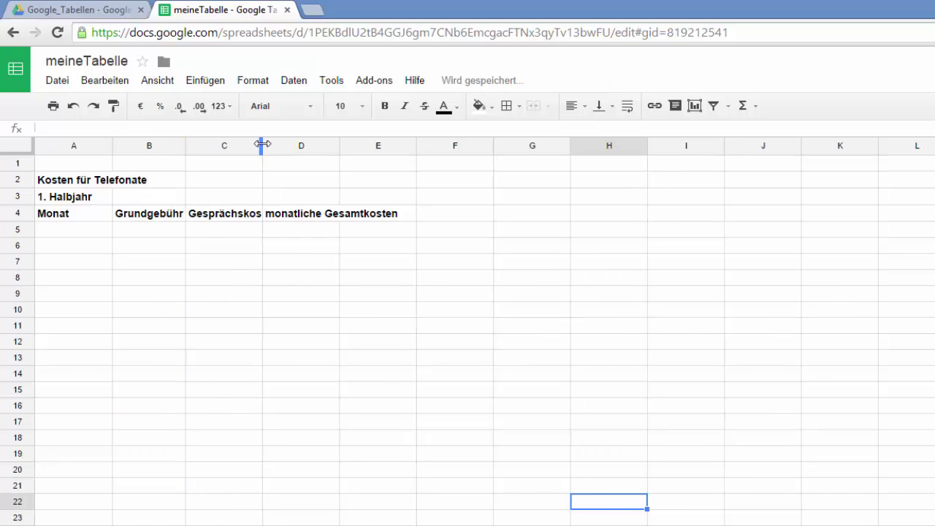
pyautogui.moveTo(262, 144); pyautogui.dragTo(263, 144)
pyautogui.doubleClick(261, 145)
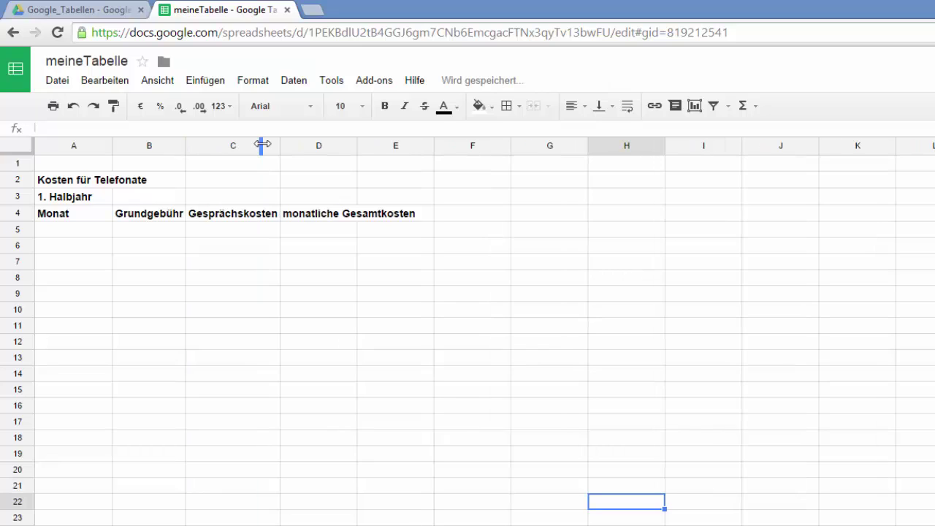
pyautogui.doubleClick(357, 146)
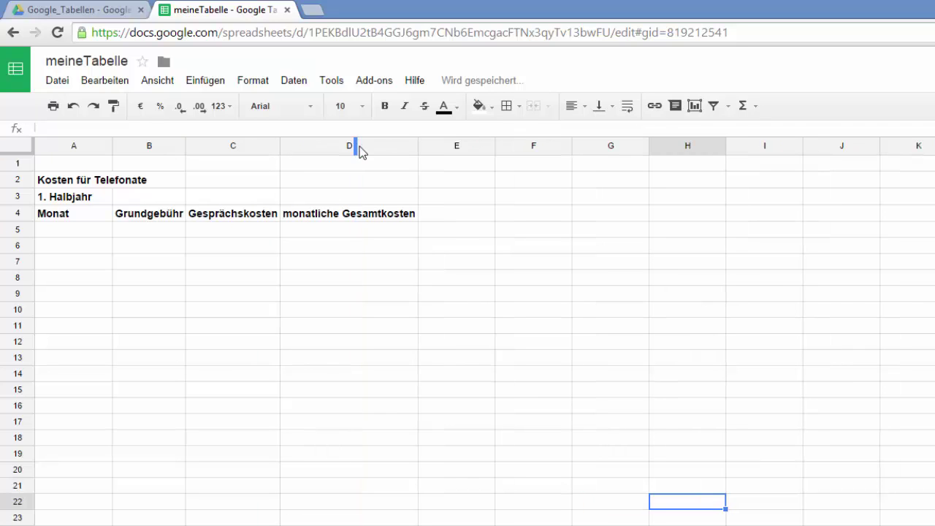
# - Enter Jänner as the first month in cell A5, under the Monat heading
pyautogui.click(80, 232)
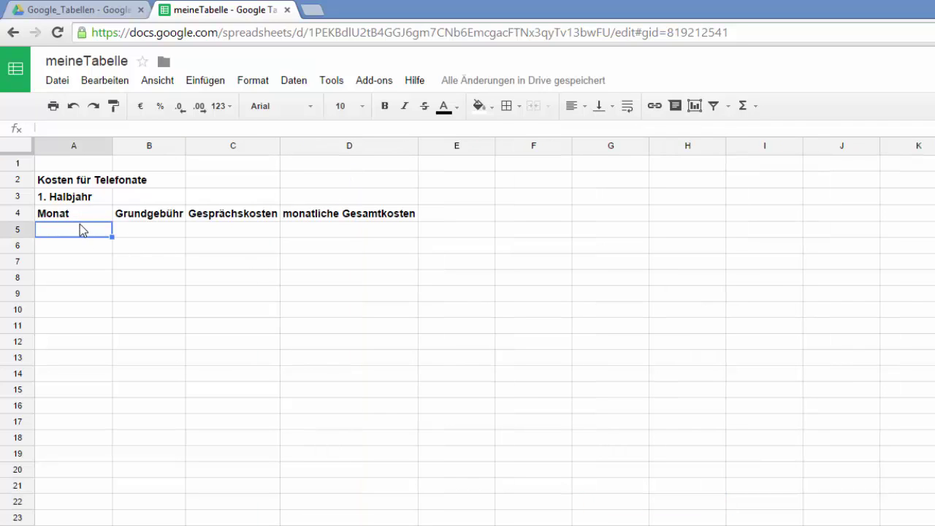
pyautogui.click(68, 217)
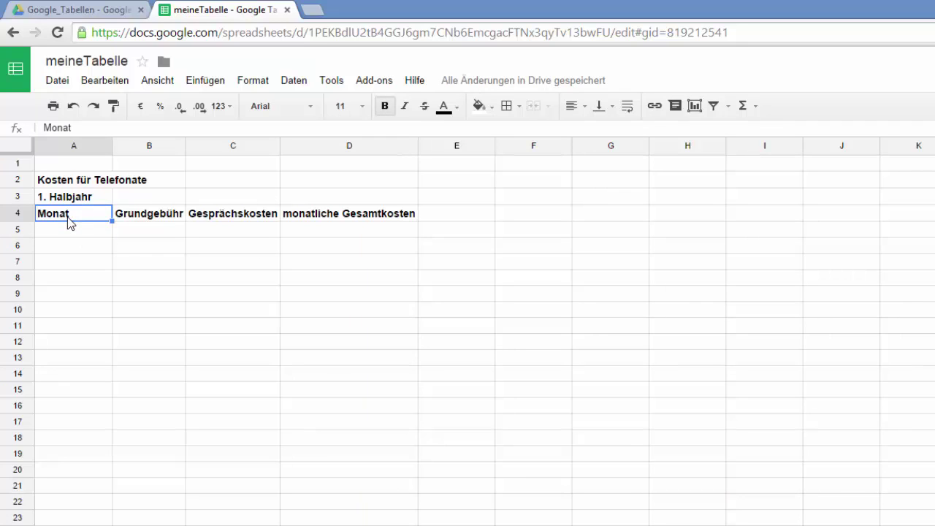
pyautogui.click(60, 234)
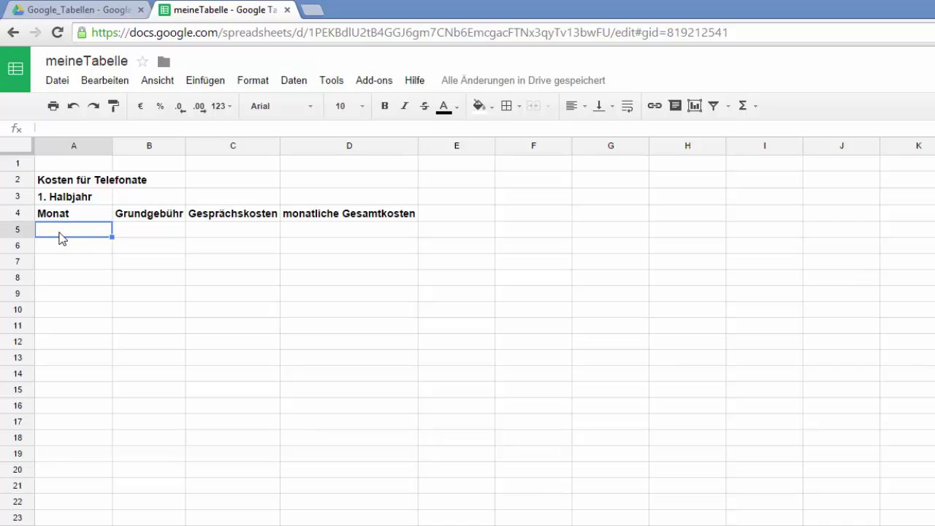
pyautogui.write('Jänner')
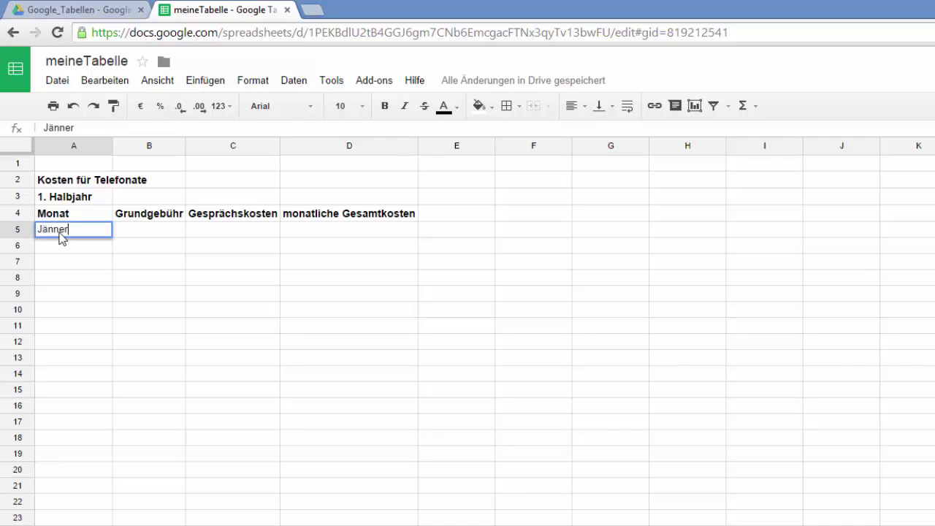
pyautogui.press('Return')
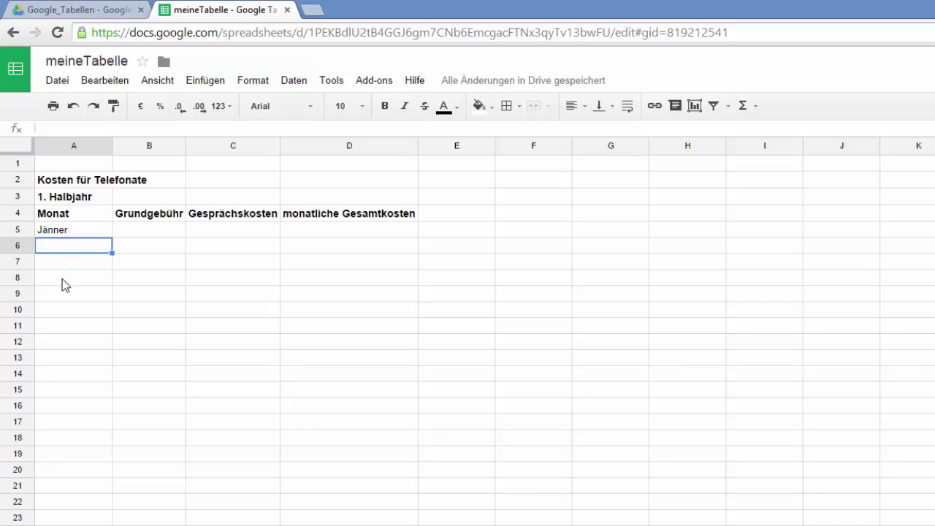
# - Try to fill the month series from Jänner in A5 down to A8, and clear the copied entries in A6:A8
pyautogui.click(66, 232)
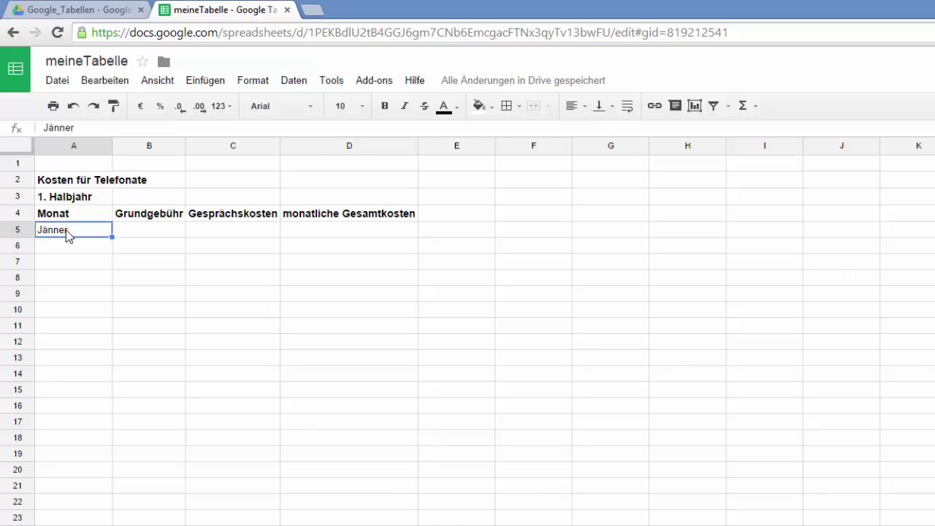
pyautogui.moveTo(110, 236); pyautogui.dragTo(99, 279)
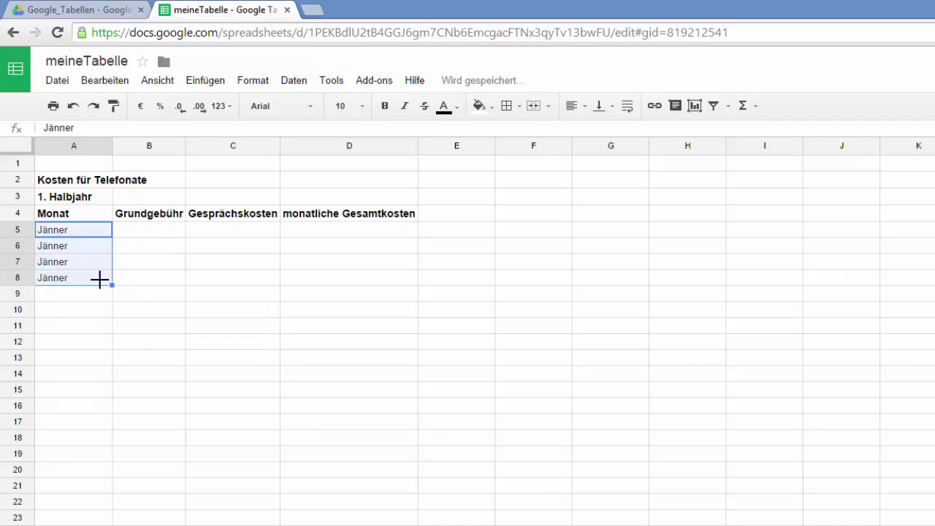
pyautogui.click(76, 251)
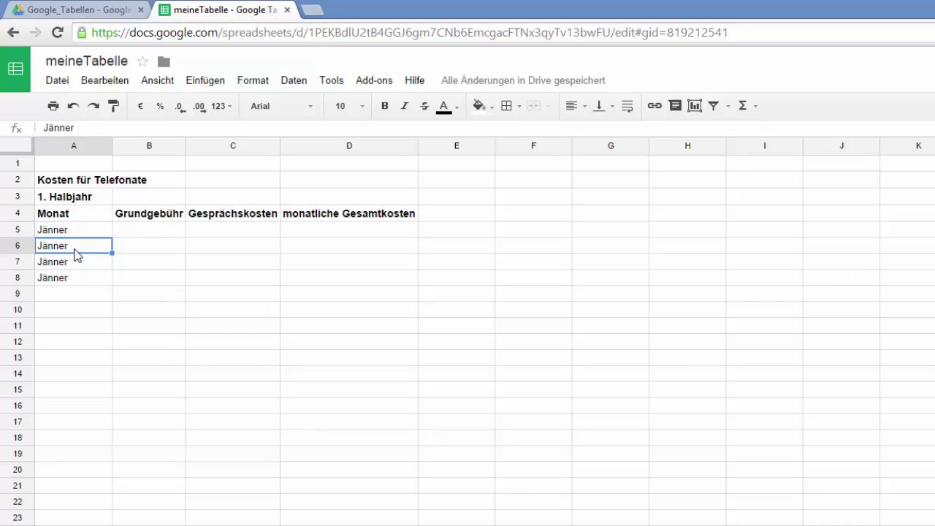
pyautogui.press('Delete')
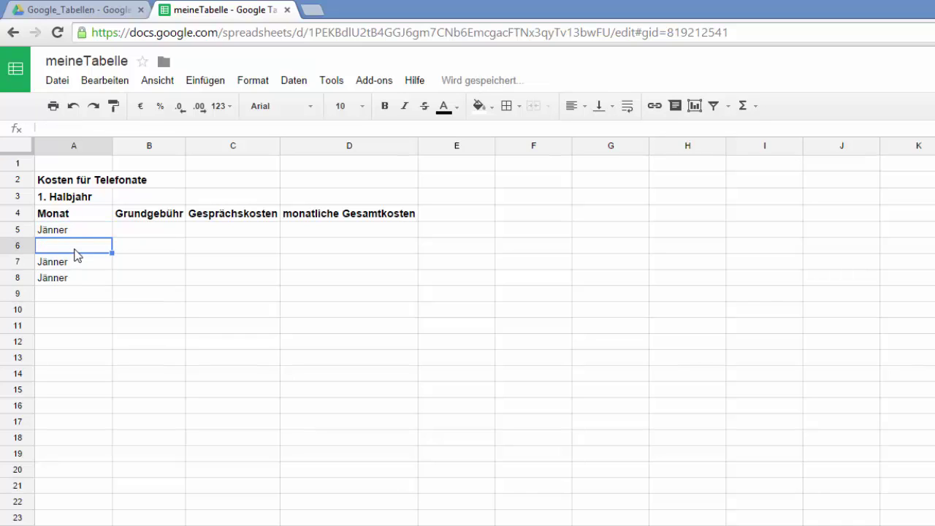
pyautogui.click(64, 267)
pyautogui.press('Delete')
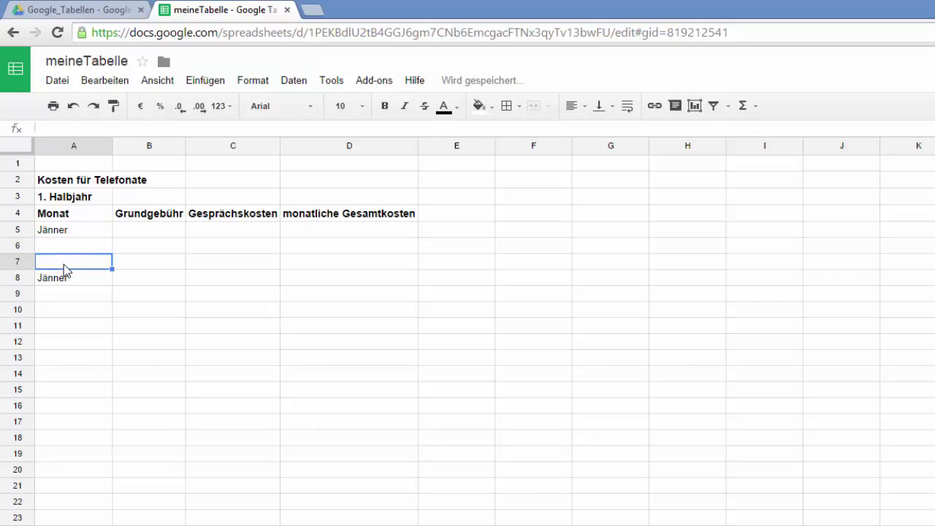
pyautogui.click(63, 279)
pyautogui.press('Delete')
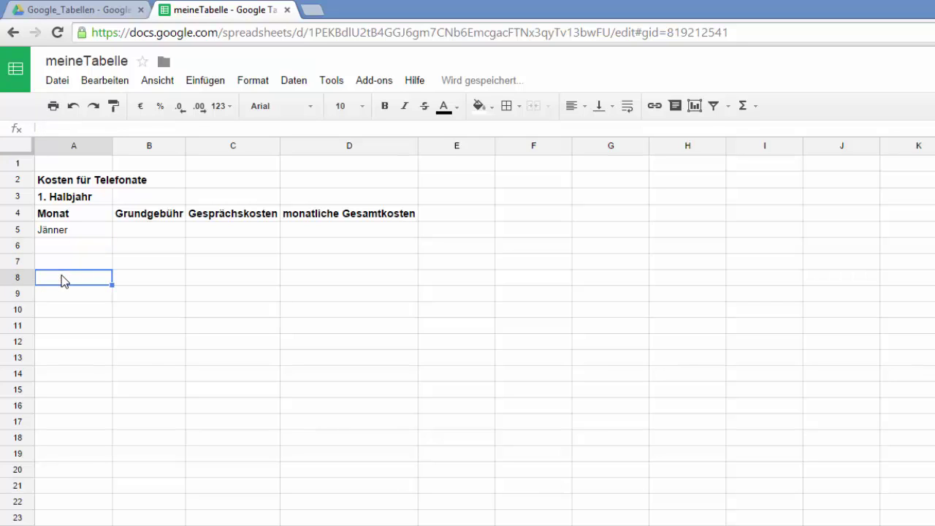
# - Enter Februar as the second month in cell A6
pyautogui.click(59, 246)
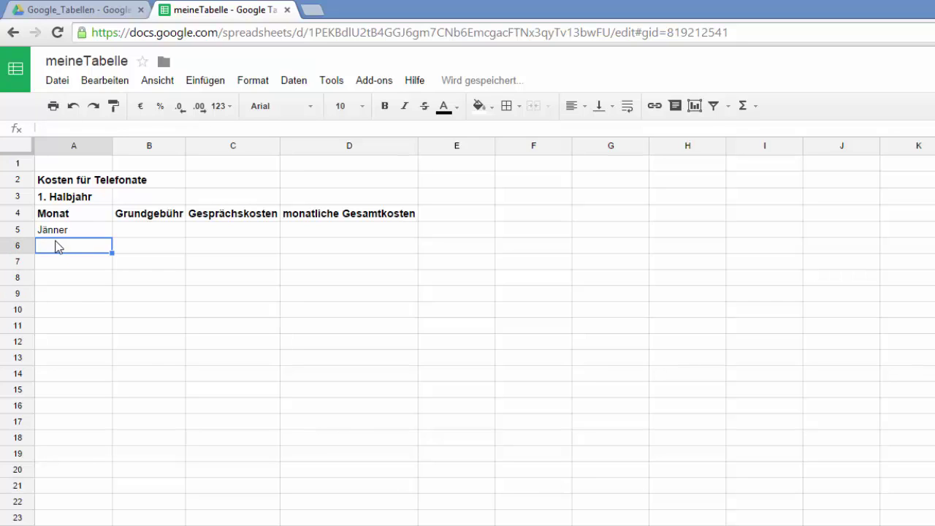
pyautogui.write('Februar')
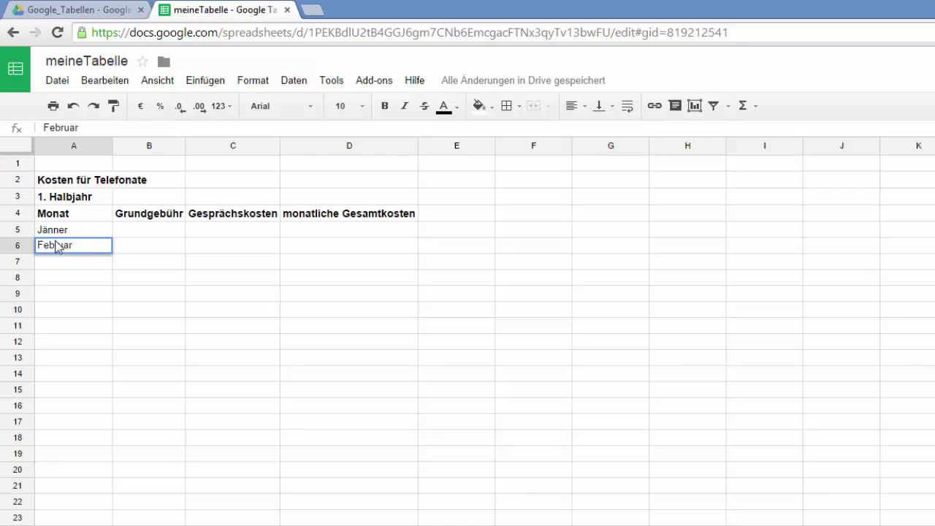
pyautogui.press('Return')
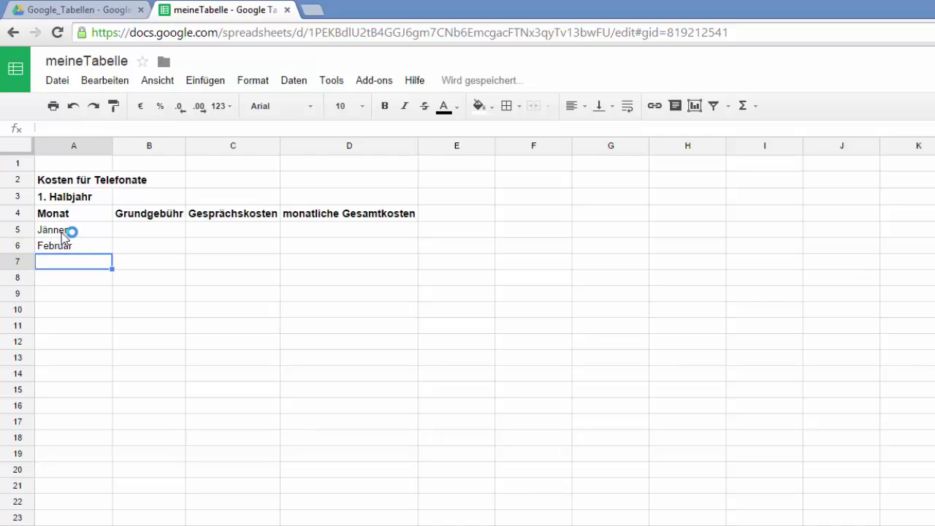
# - Try to extend the month series from Jänner and Februar together down to A9, and clear the filled cells A7:A9
pyautogui.click(62, 230)
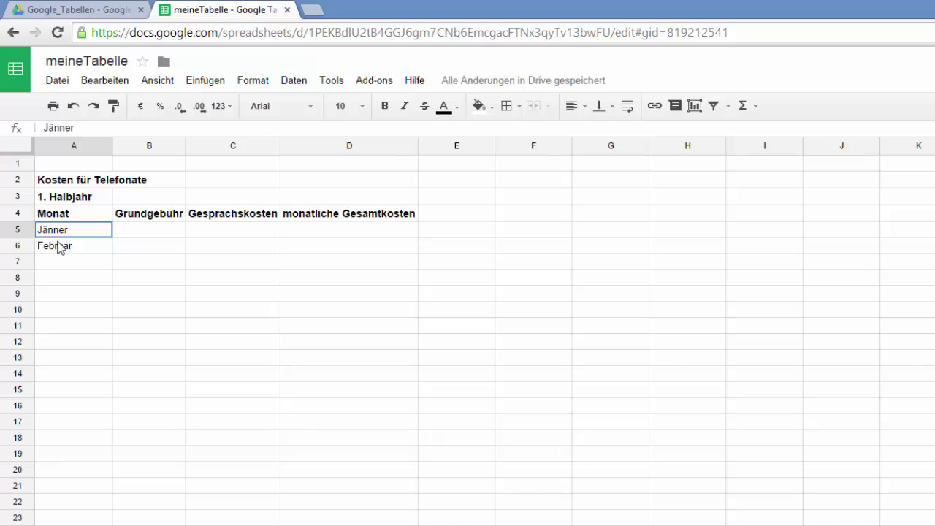
pyautogui.keyDown('shift'); pyautogui.click(63, 245); pyautogui.keyUp('shift')
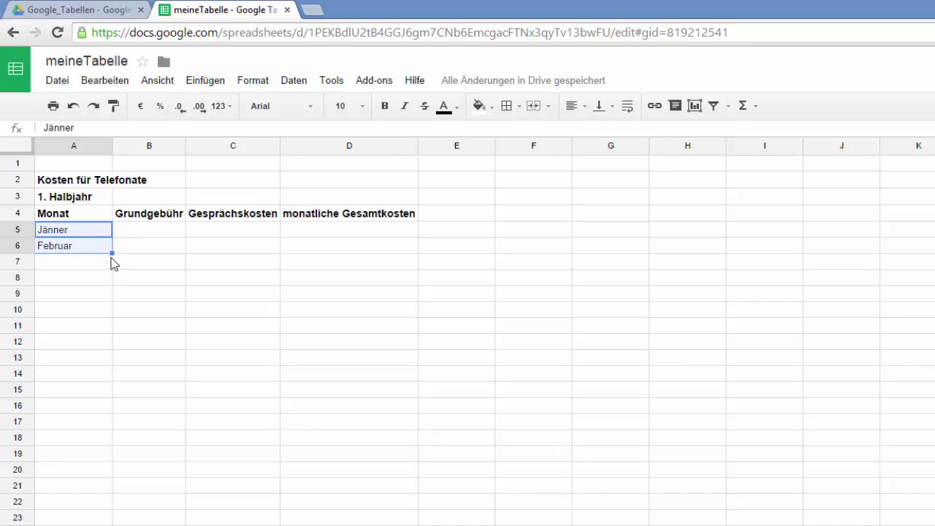
pyautogui.moveTo(110, 251); pyautogui.dragTo(103, 288)
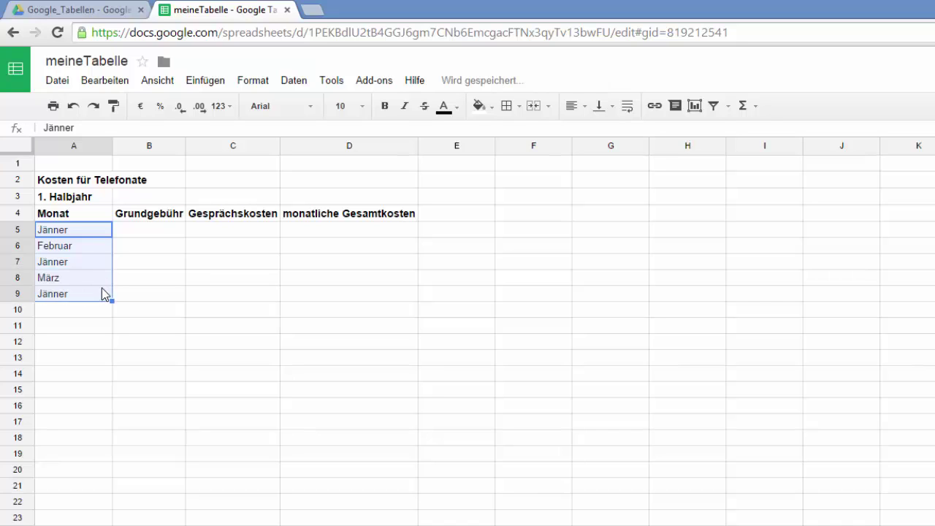
pyautogui.click(65, 263)
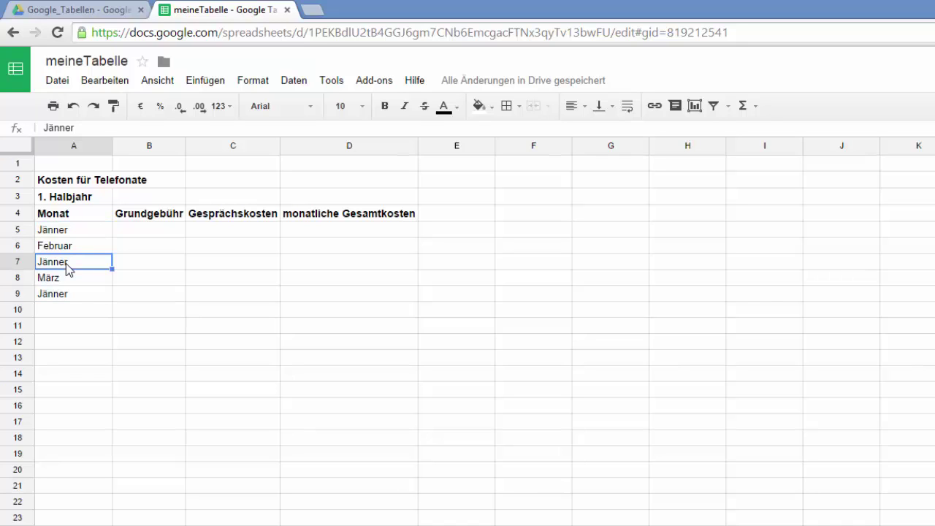
pyautogui.hotkey('shift', 'Down')
pyautogui.hotkey('shift', 'Down')
pyautogui.press('Delete')
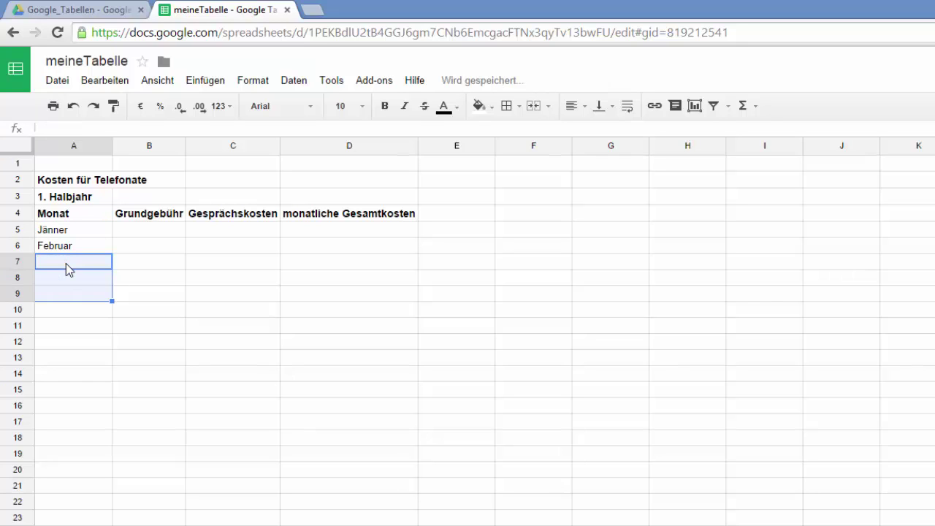
# - Autofill the months from Februar in A6 down to Juni in A10
pyautogui.click(65, 246)
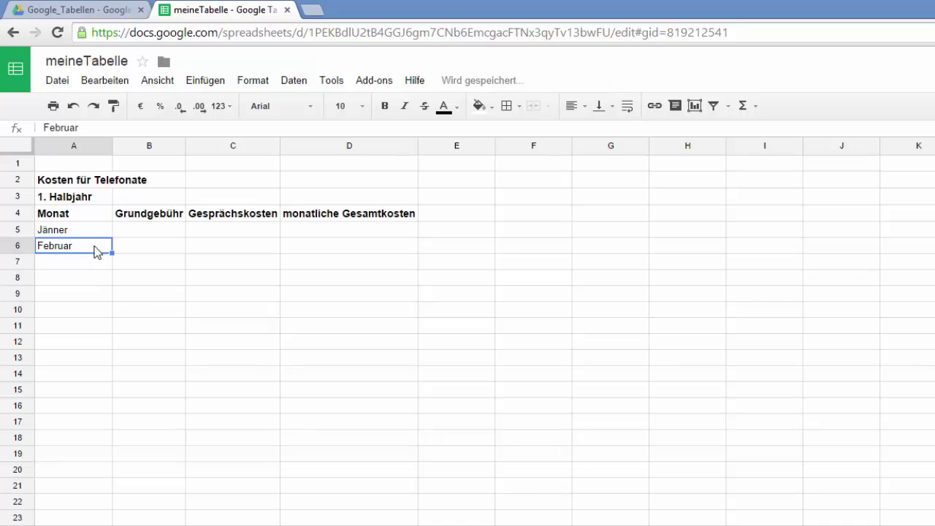
pyautogui.moveTo(111, 251); pyautogui.dragTo(108, 275)
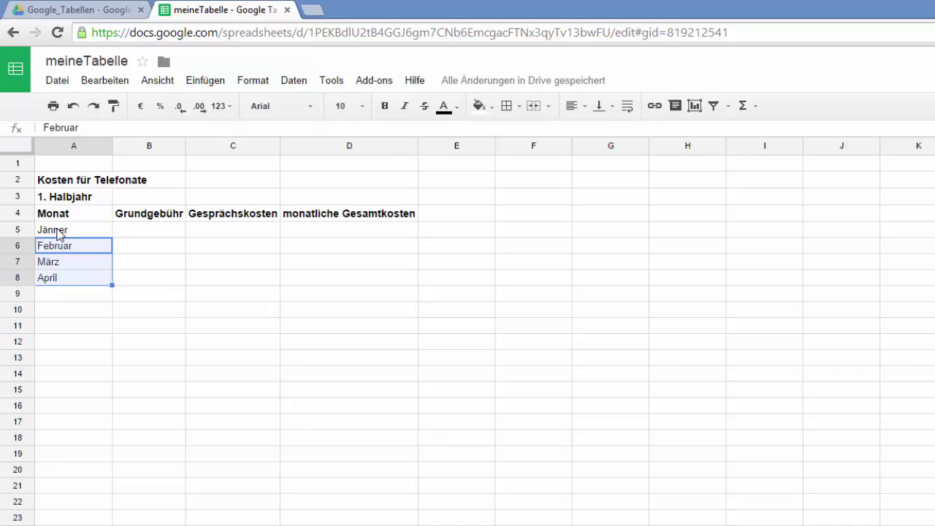
pyautogui.moveTo(111, 284); pyautogui.dragTo(107, 306)
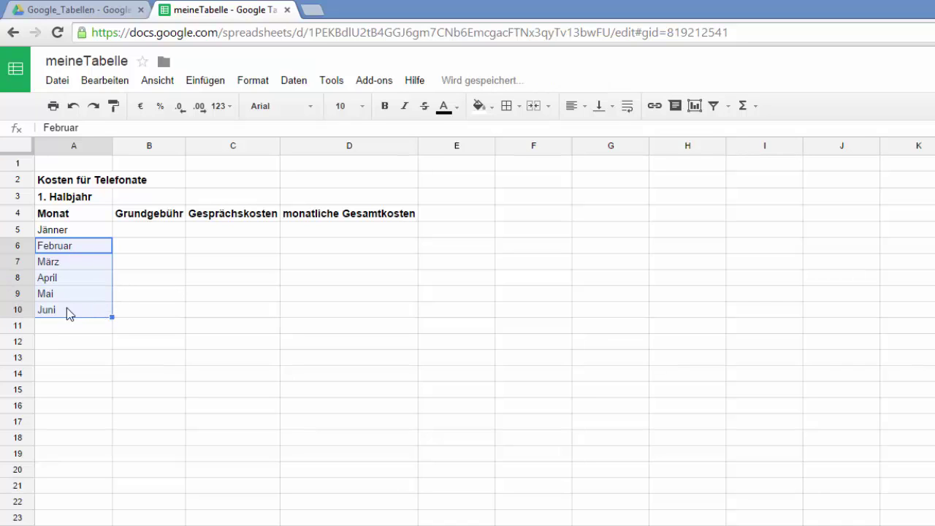
pyautogui.click(66, 328)
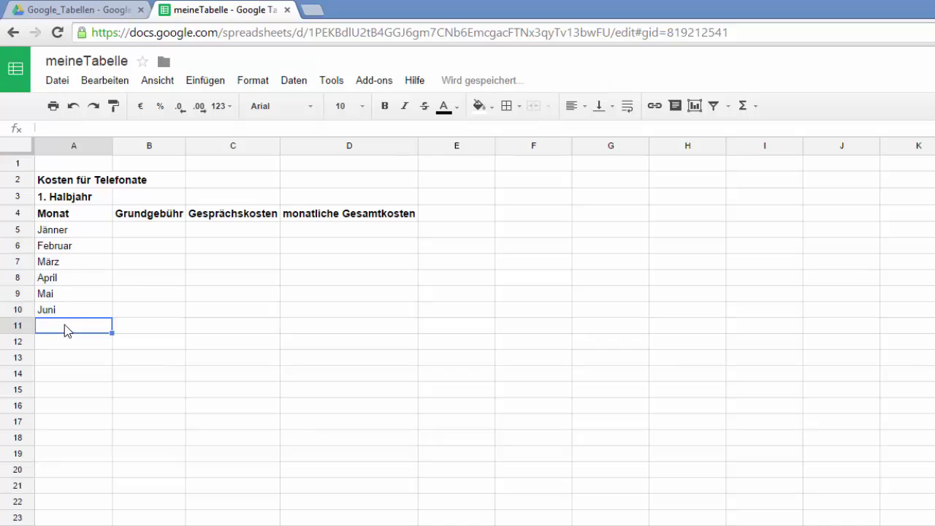
pyautogui.click(62, 247)
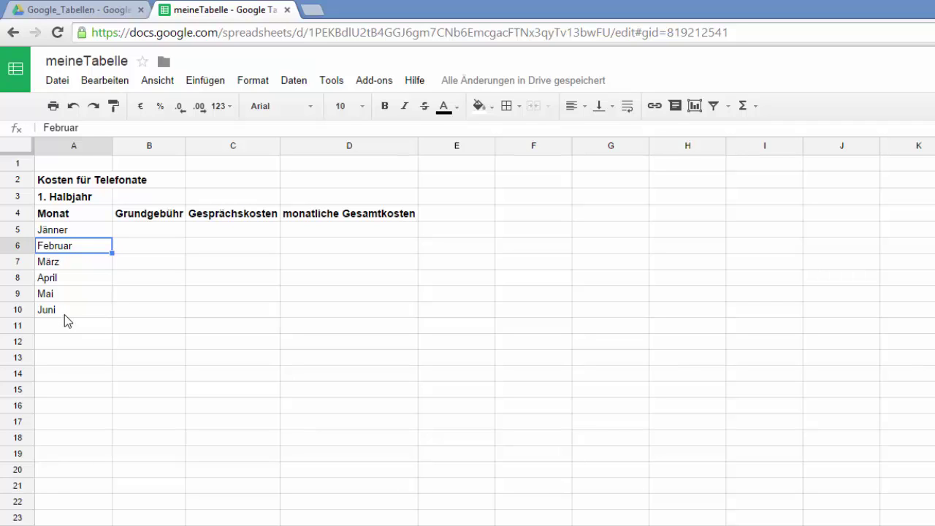
# - Enter 15 as the Grundgebühr for Jänner in cell B5
pyautogui.click(136, 232)
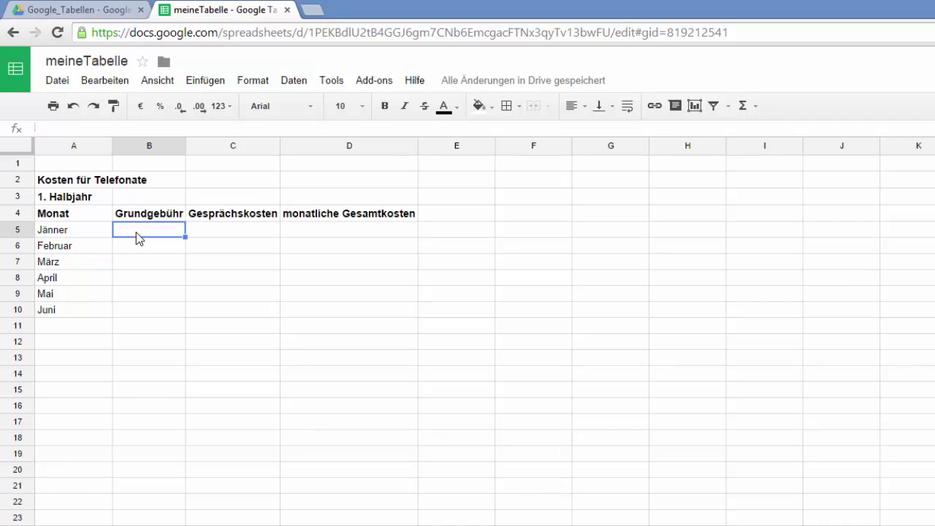
pyautogui.write('15')
pyautogui.press('Return')
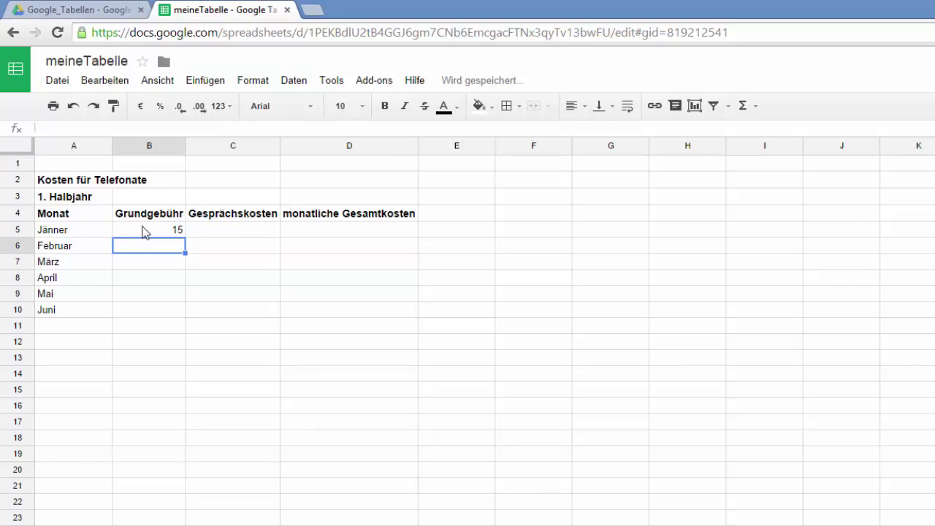
# - Fill the Grundgebühr of 15 from Jänner in B5 down to Juni in B10
pyautogui.click(143, 231)
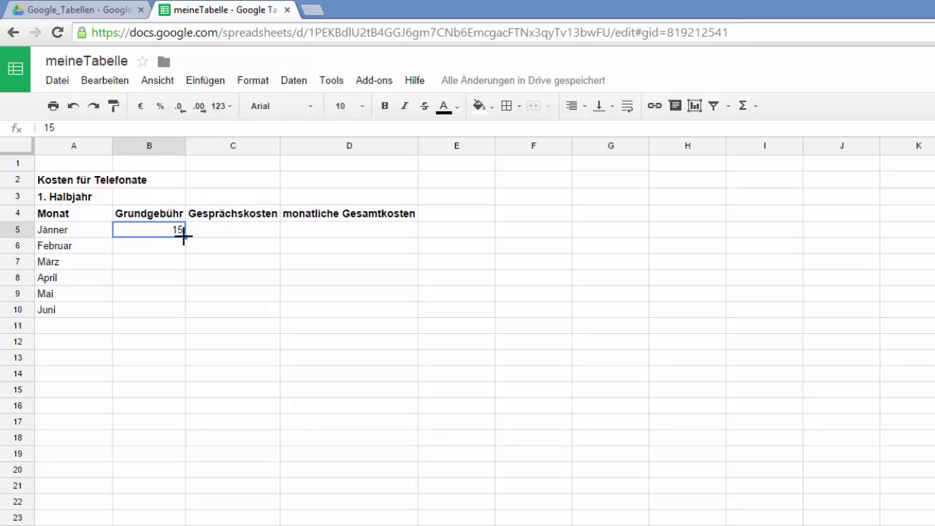
pyautogui.moveTo(185, 238); pyautogui.dragTo(174, 317)
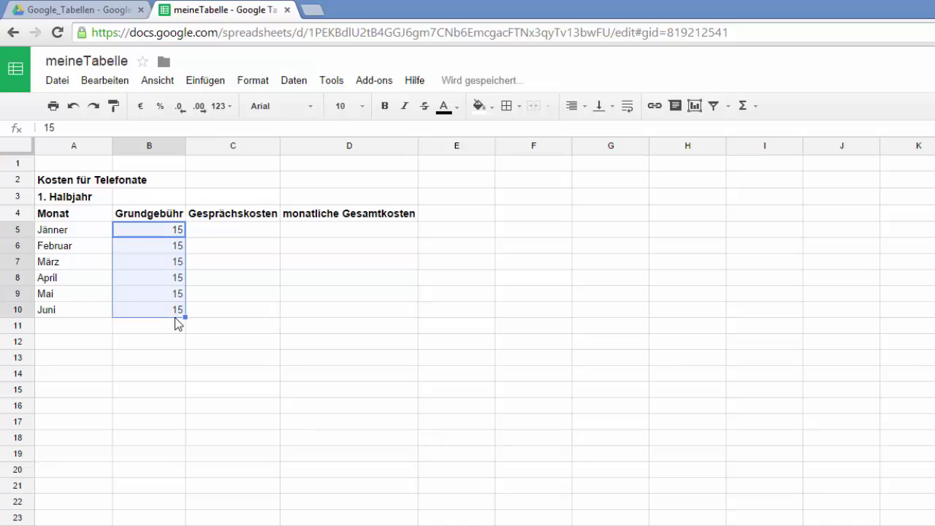
pyautogui.click(157, 330)
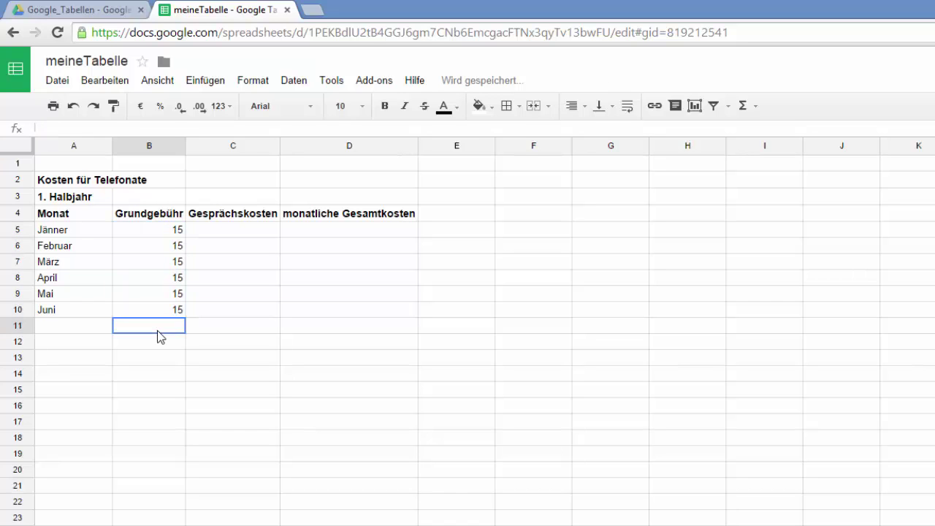
pyautogui.click(162, 230)
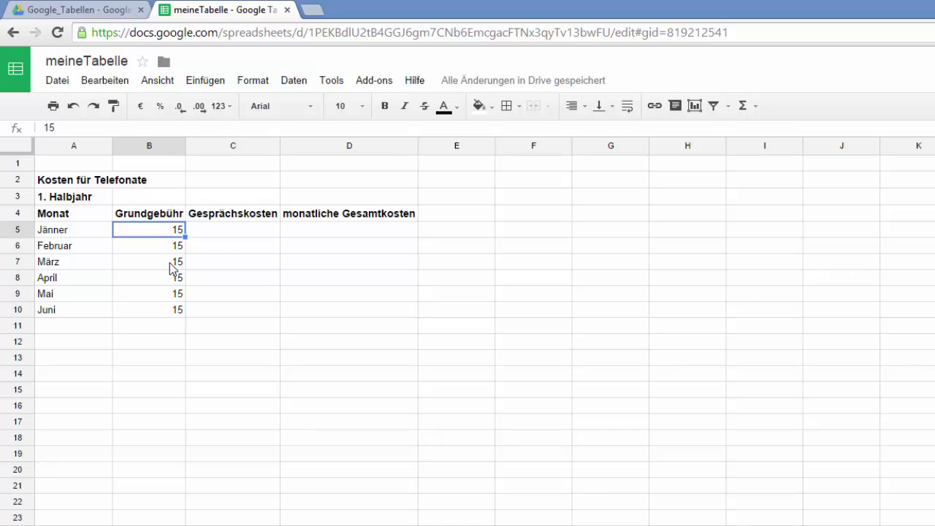
# - Enter the Gesprächskosten for Jänner to Juni in C5:C10 as 5, 16, 12, 26, 2 and 12
pyautogui.click(245, 227)
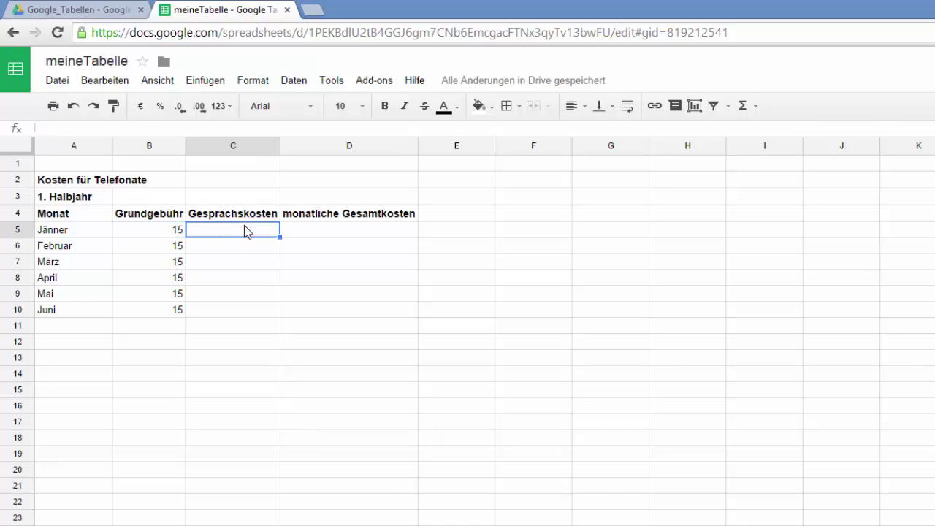
pyautogui.write('5')
pyautogui.press('Return')
pyautogui.write('16')
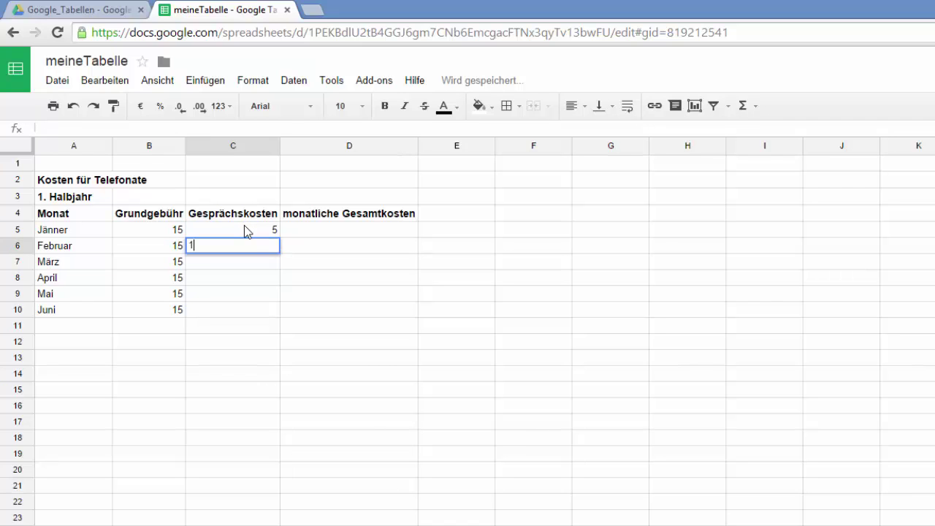
pyautogui.press('Return')
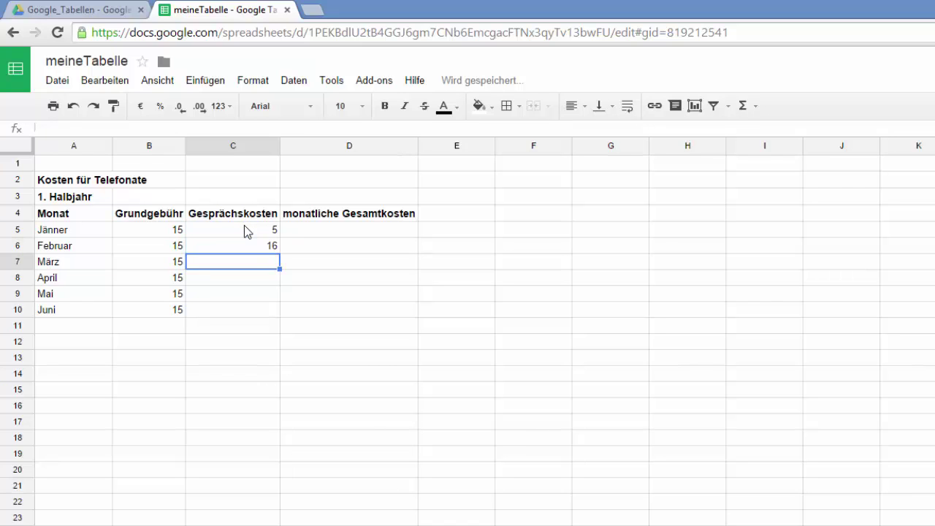
pyautogui.write('12')
pyautogui.press('Return')
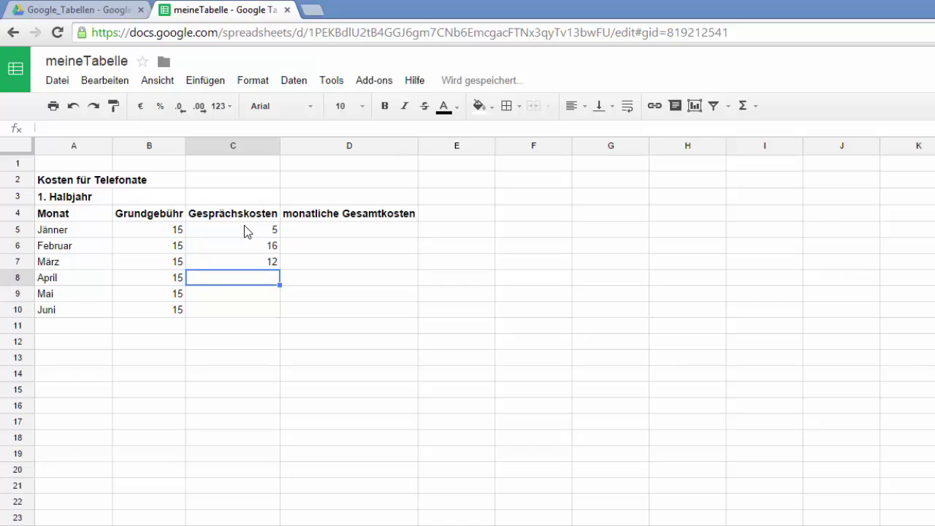
pyautogui.write('26')
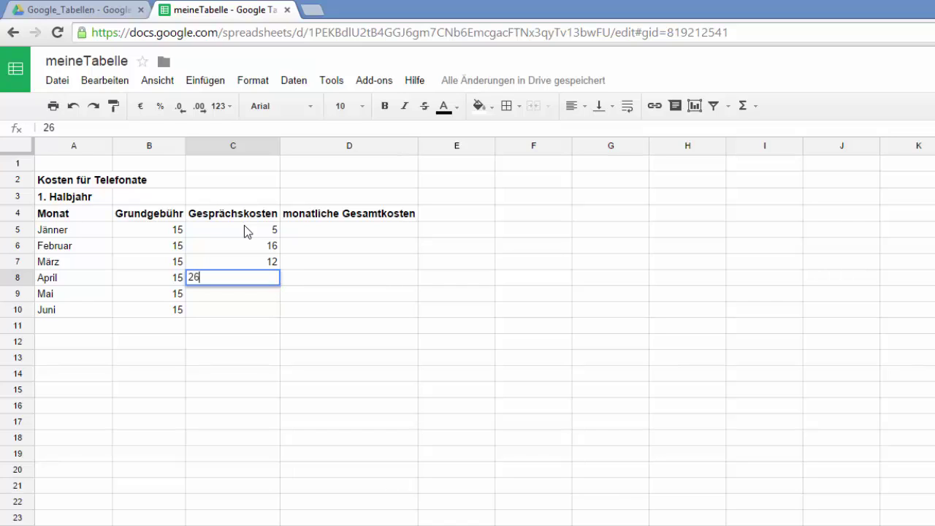
pyautogui.press('Return')
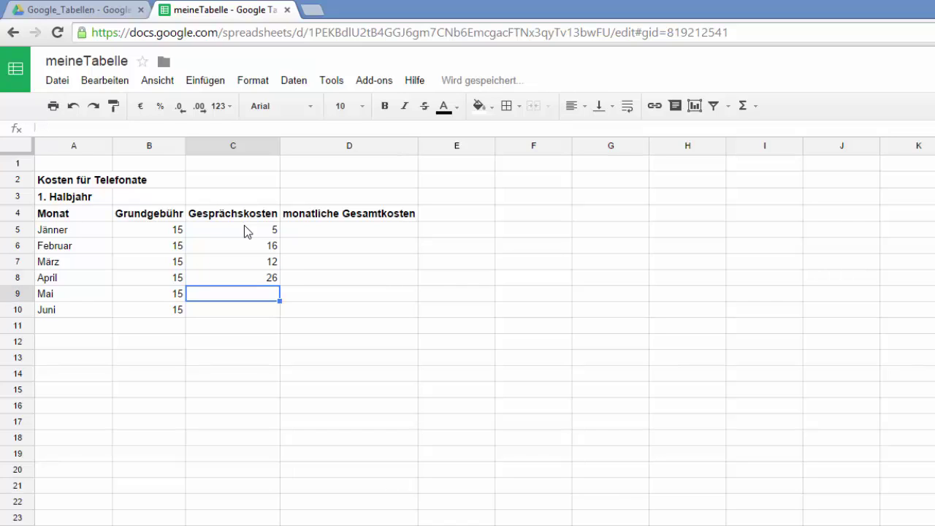
pyautogui.write('2')
pyautogui.press('Return')
pyautogui.write('12')
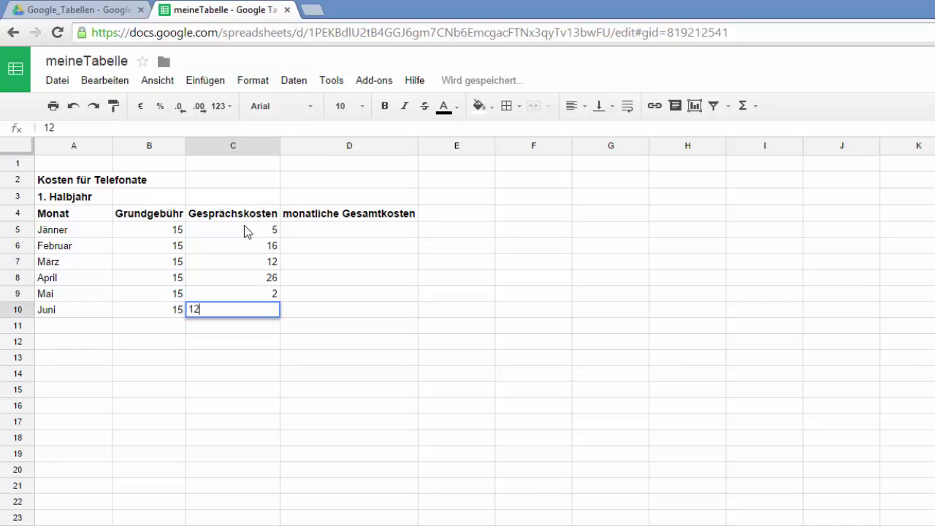
pyautogui.press('Return')
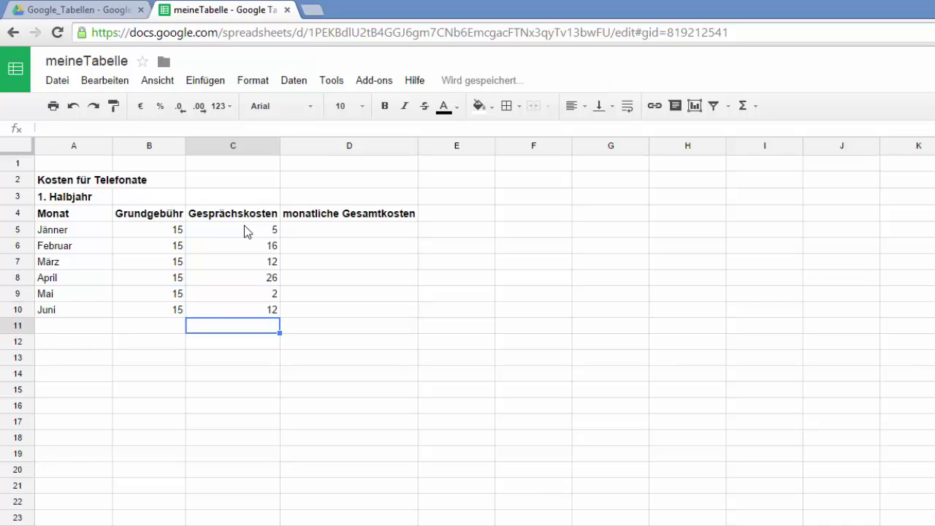
# - Calculate Jänner's monatliche Gesamtkosten in D5 with the formula =B5+C5, adding Grundgebühr and Gesprächskosten
pyautogui.press('Right')
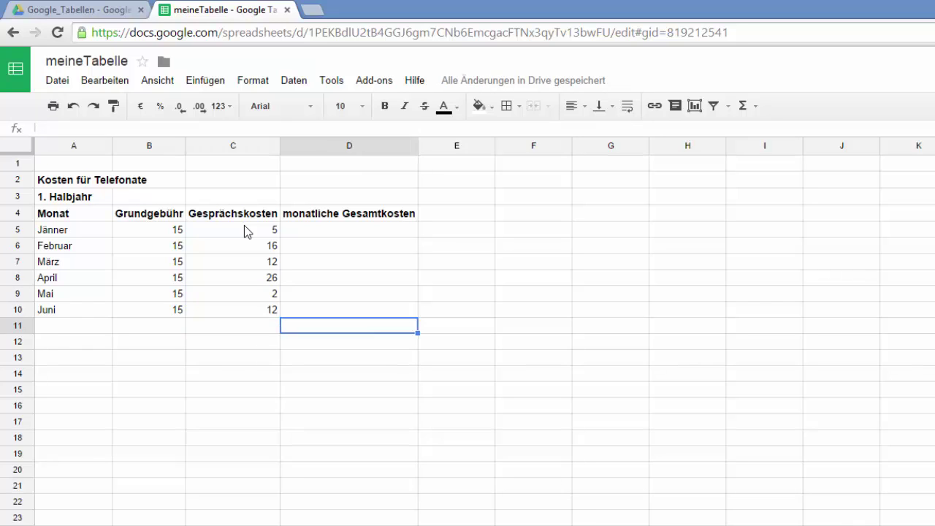
pyautogui.press('Up')
pyautogui.press('Up')
pyautogui.press('Up')
pyautogui.press('Up')
pyautogui.press('Up')
pyautogui.press('Up')
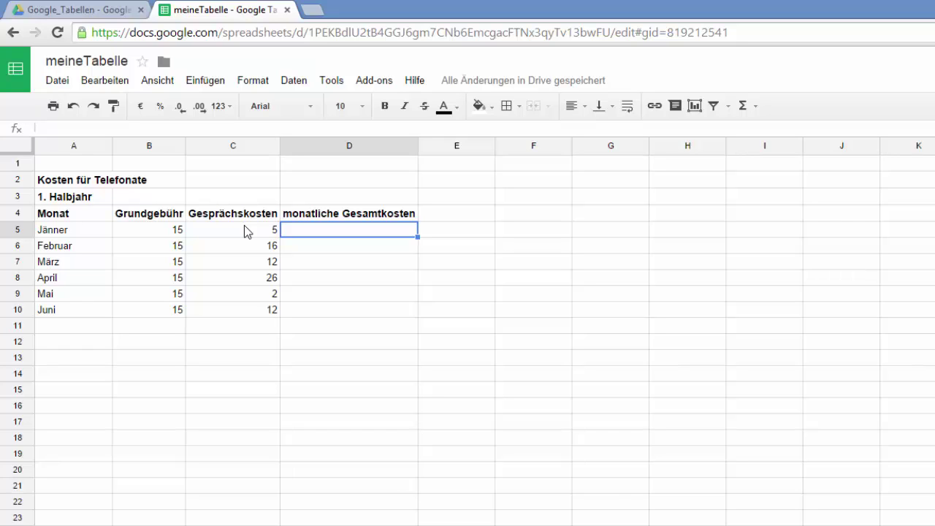
pyautogui.write('=')
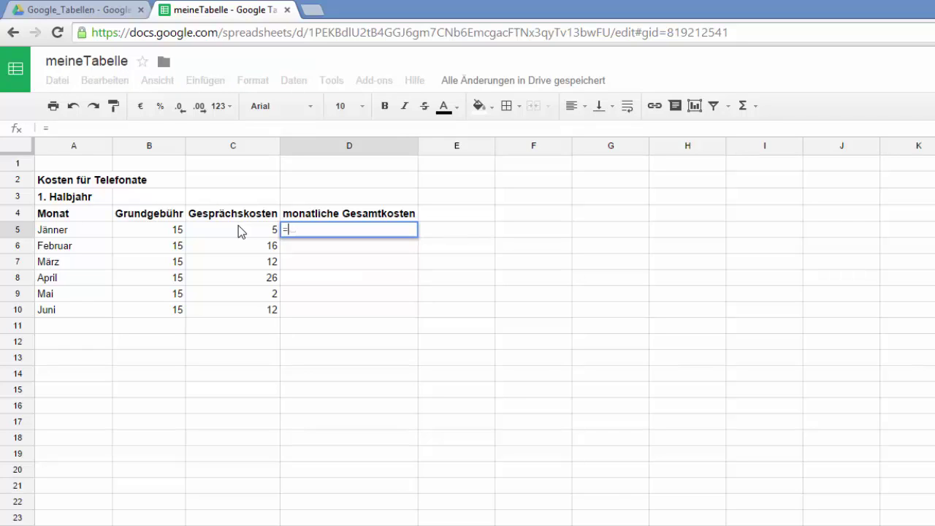
pyautogui.click(171, 230)
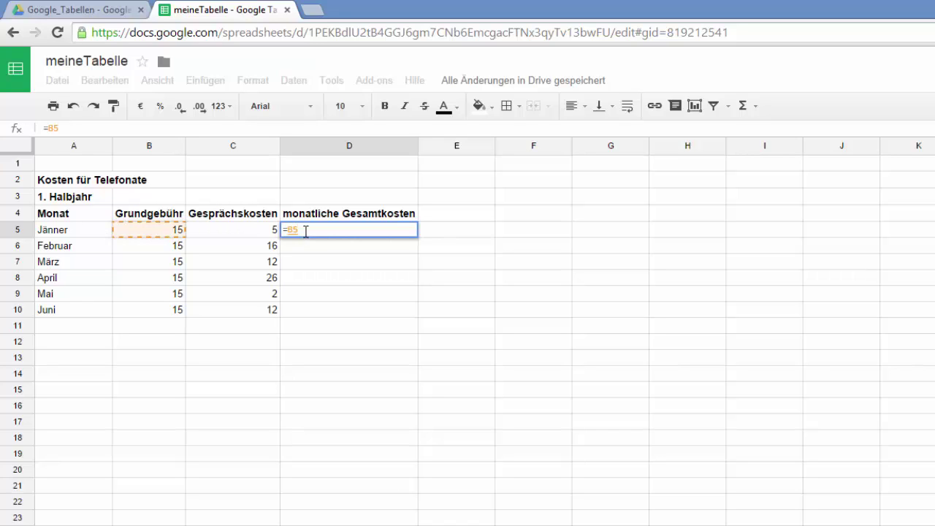
pyautogui.write('+')
pyautogui.click(243, 231)
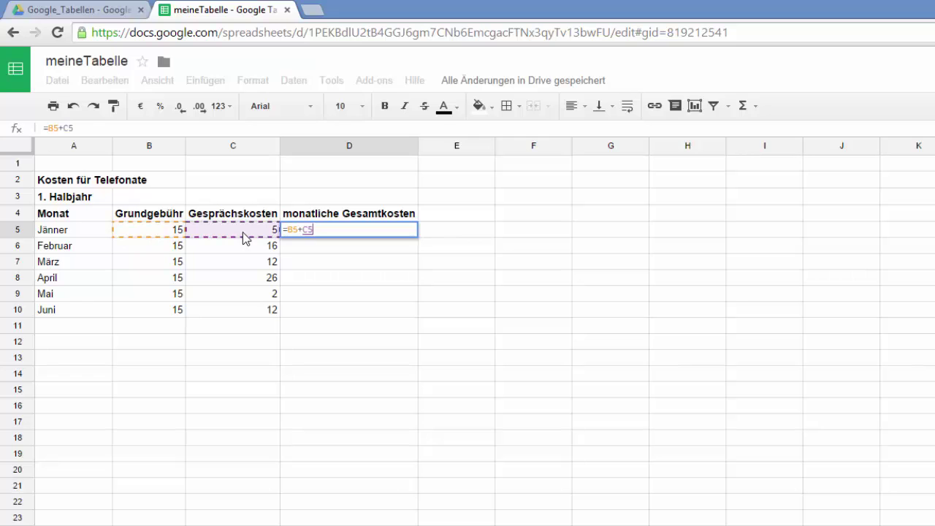
pyautogui.press('Return')
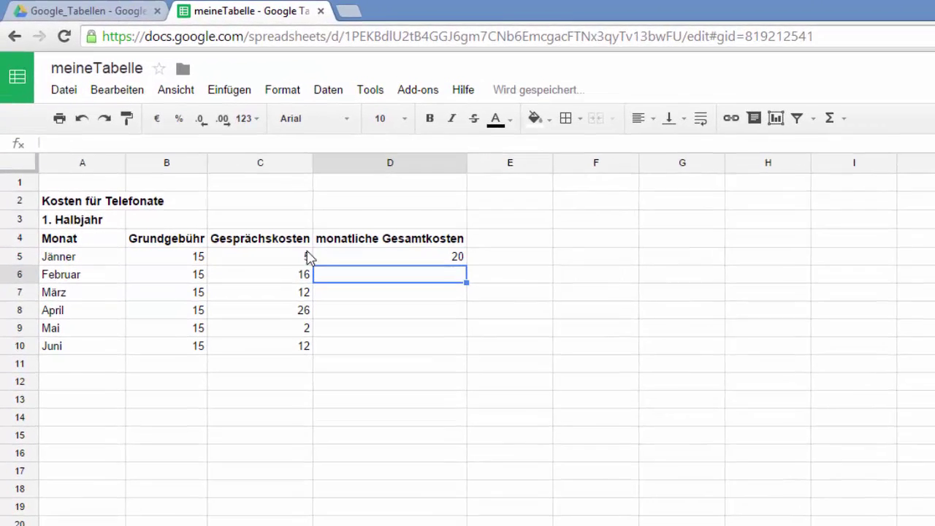
# - Fill the Gesamtkosten formula from D5 down to D10 and check the copied formulas' cell references
pyautogui.click(438, 258)
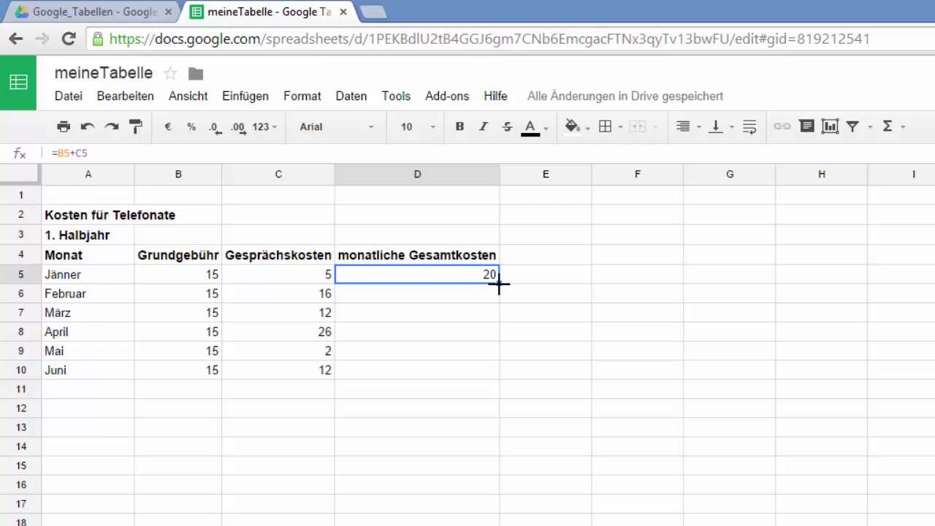
pyautogui.moveTo(499, 285); pyautogui.dragTo(482, 365)
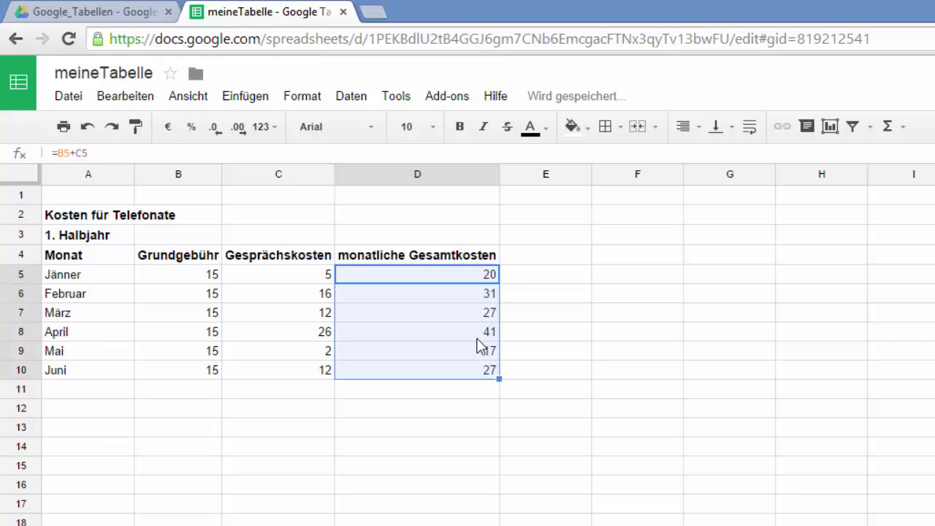
pyautogui.click(394, 296)
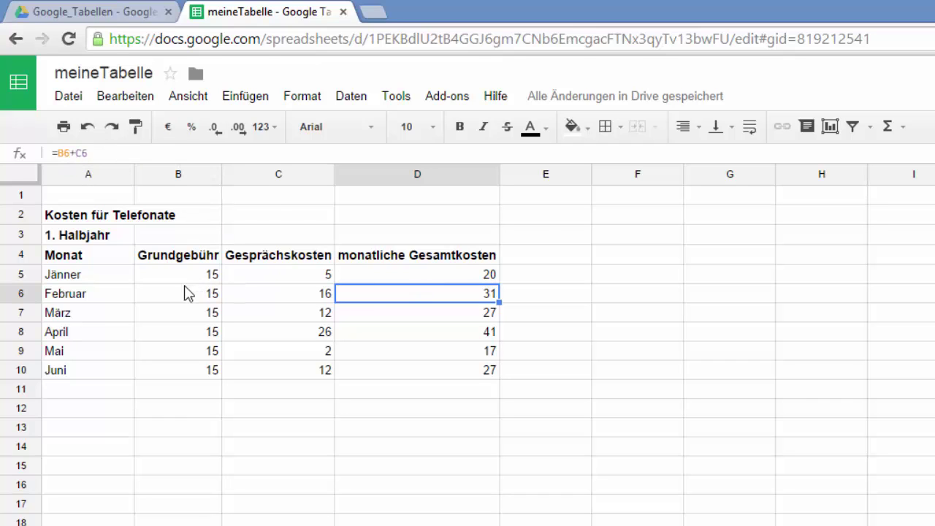
pyautogui.click(426, 282)
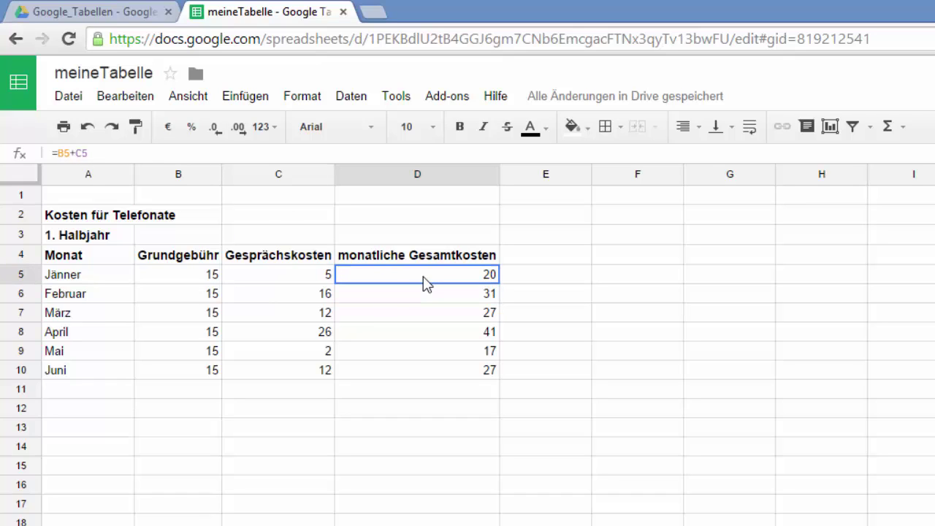
pyautogui.click(479, 298)
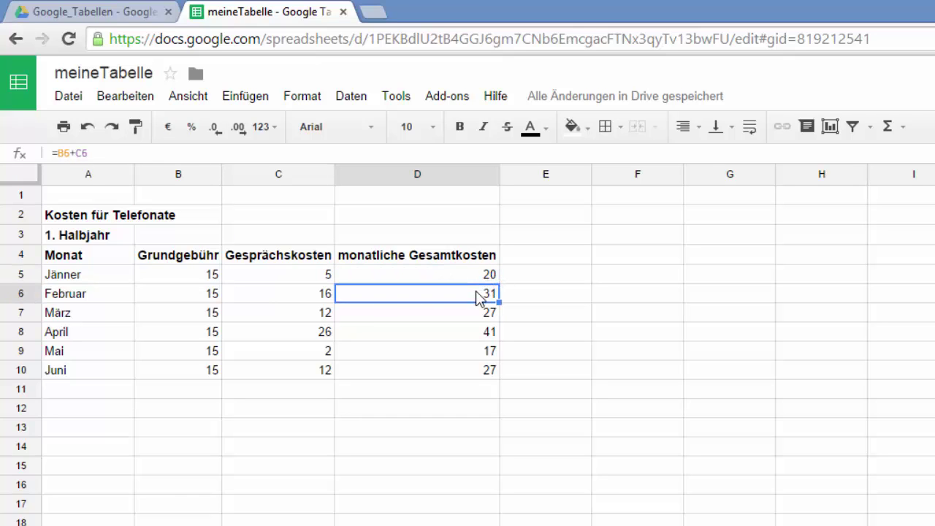
pyautogui.click(448, 318)
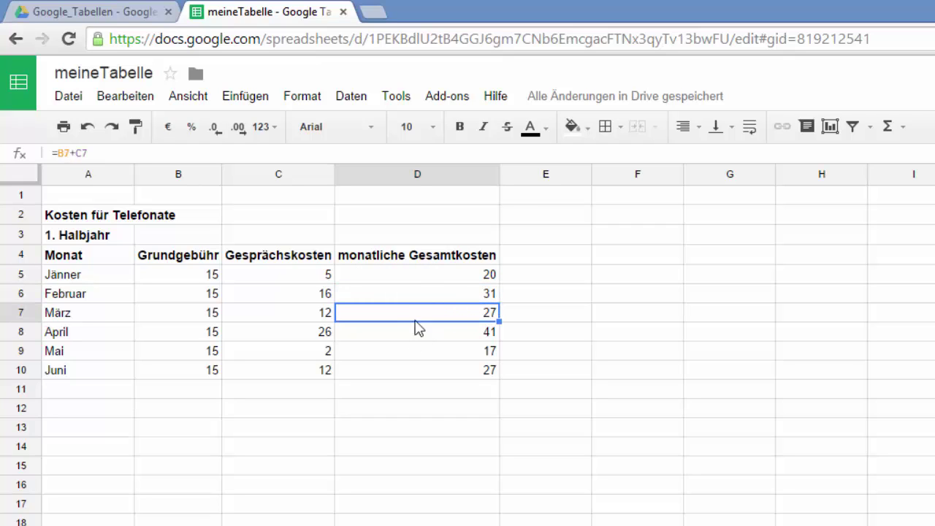
pyautogui.click(417, 279)
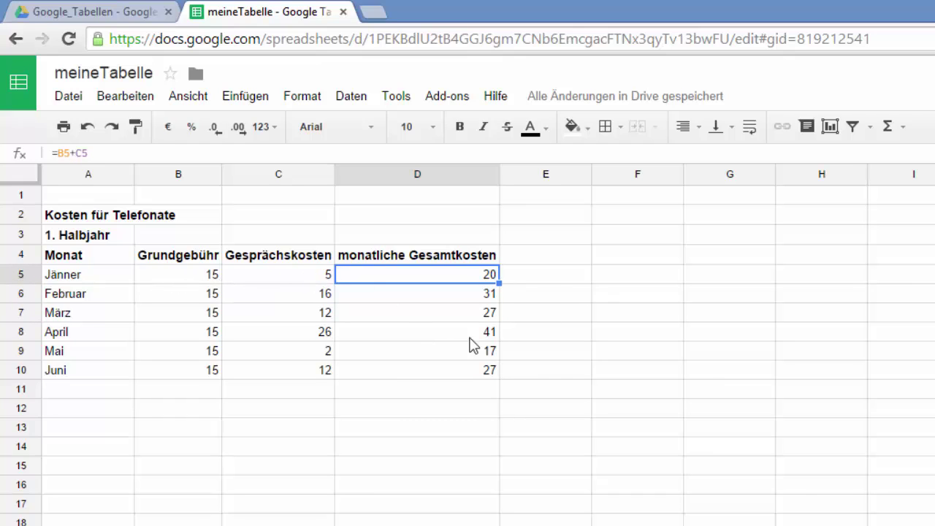
pyautogui.click(460, 378)
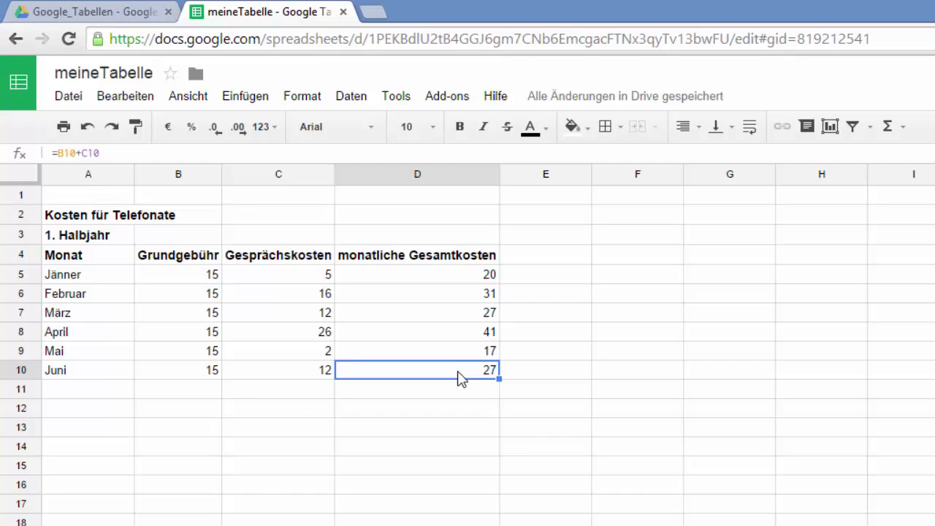
# - Try summing the Grundgebühr of Jänner and Februar in B11 with =B5+B6, and clear the cell
pyautogui.click(187, 394)
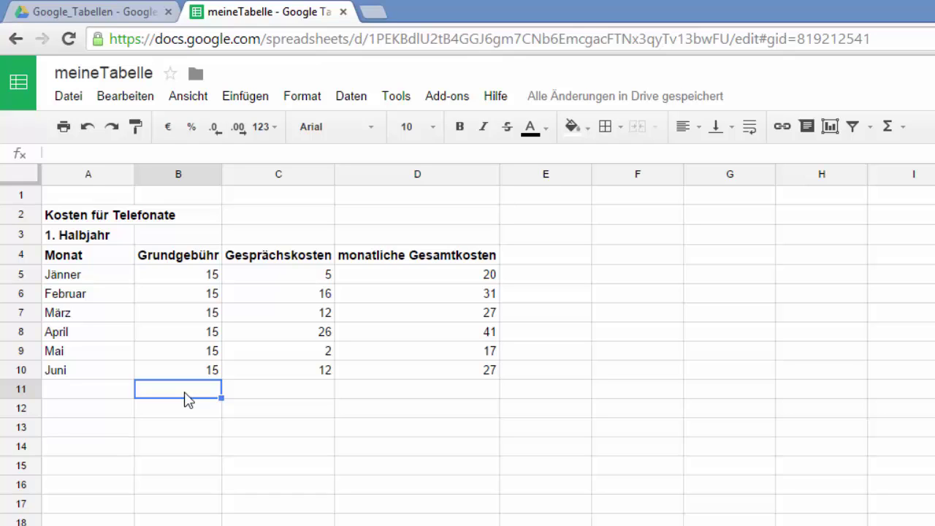
pyautogui.write('=')
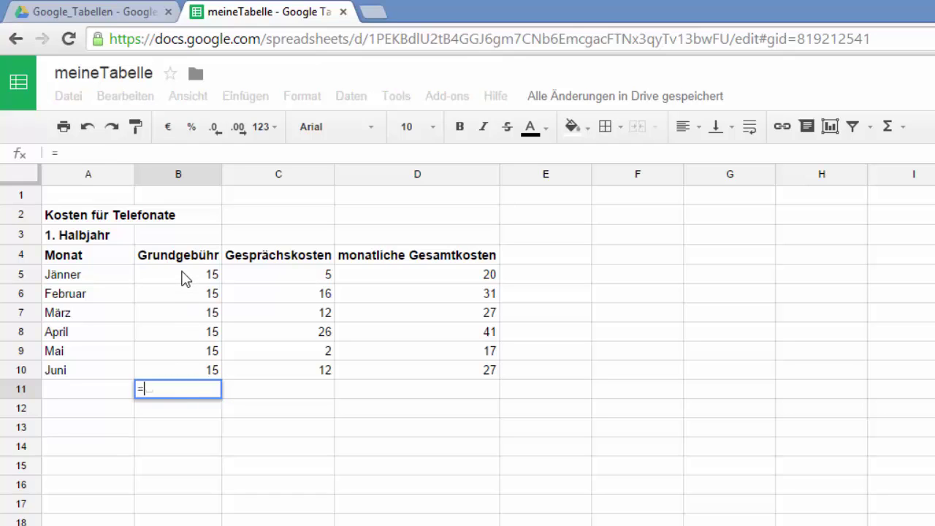
pyautogui.click(184, 276)
pyautogui.write('+')
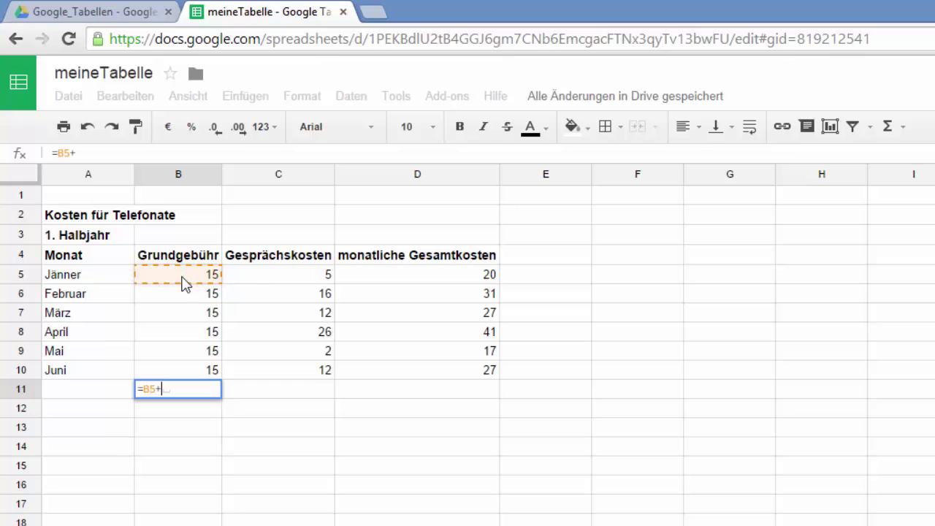
pyautogui.click(182, 300)
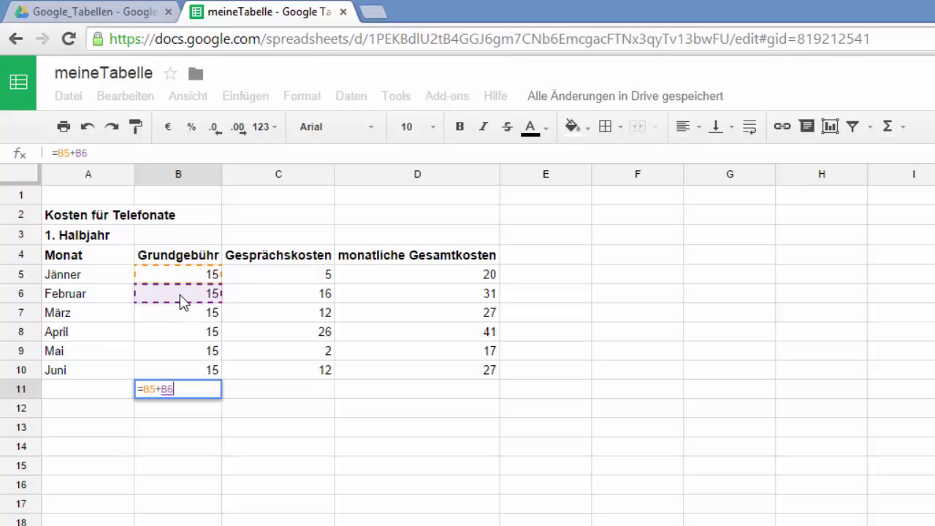
pyautogui.press('Return')
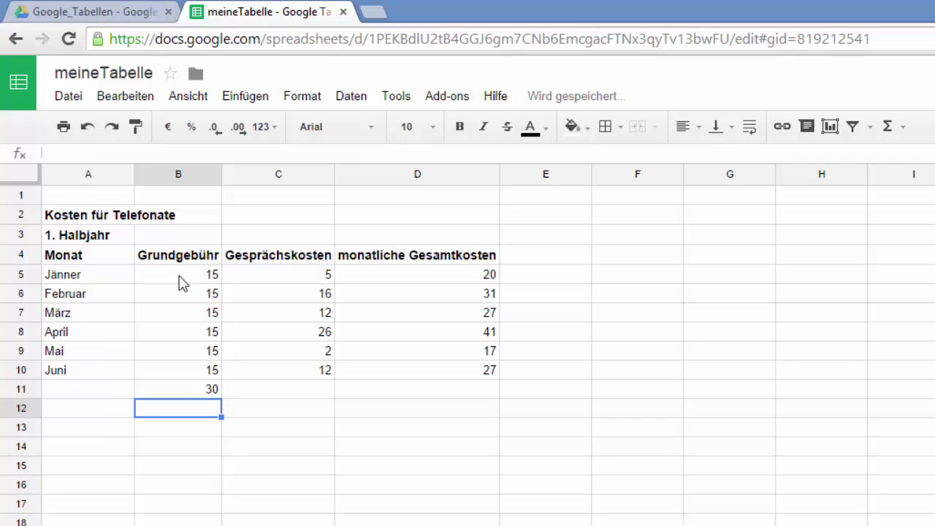
pyautogui.click(185, 393)
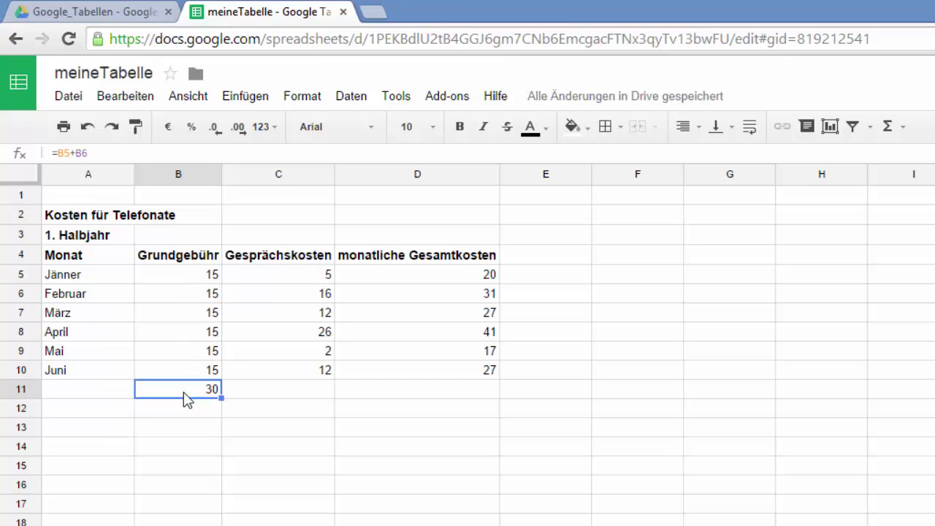
pyautogui.press('Delete')
pyautogui.click(181, 408)
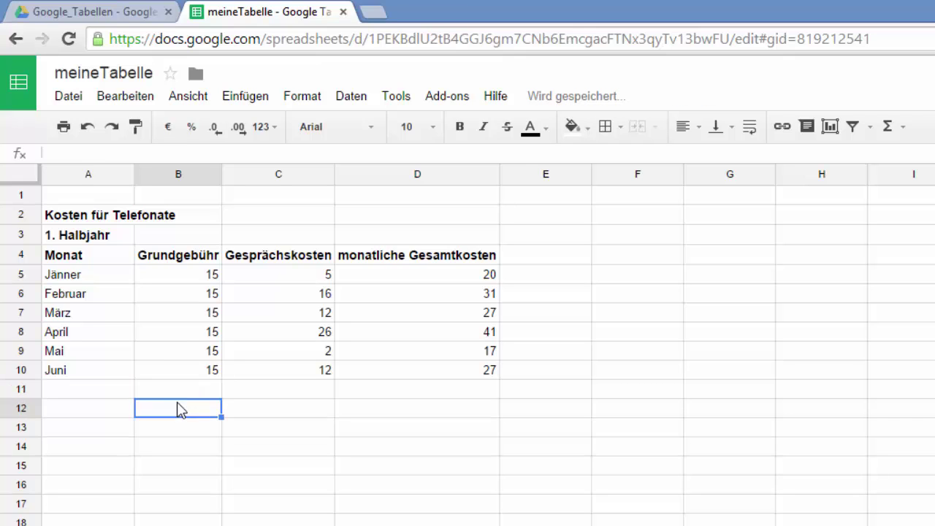
# - Total the Grundgebühr column in B11 with the formula =SUM(B5:B10)
pyautogui.click(181, 393)
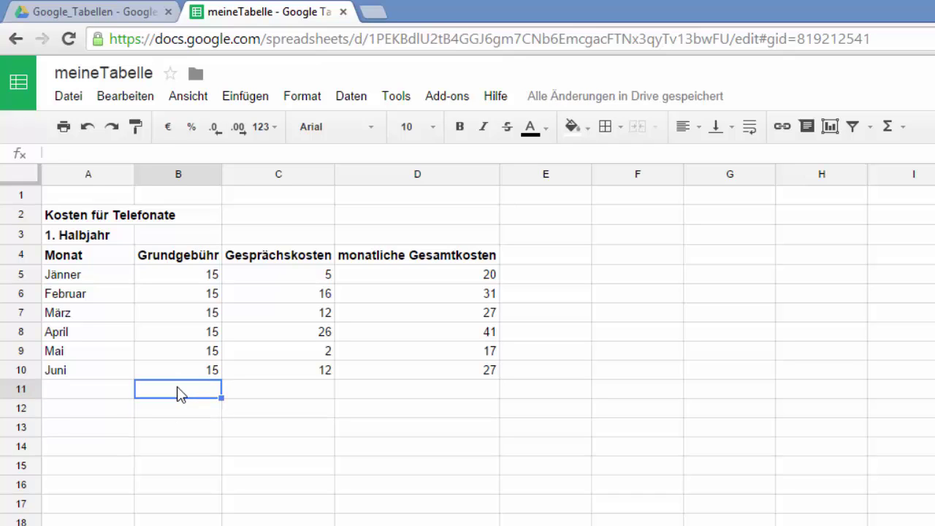
pyautogui.write('=')
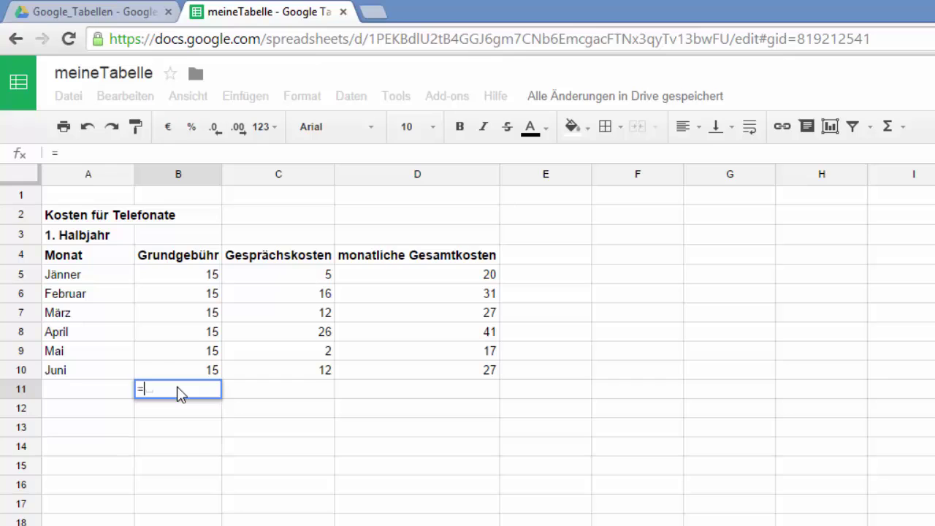
pyautogui.click(903, 129)
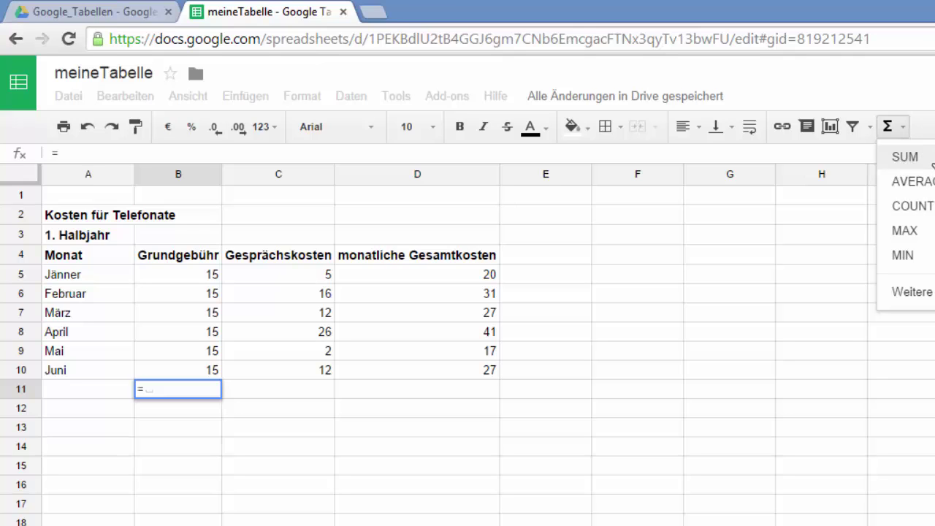
pyautogui.click(915, 158)
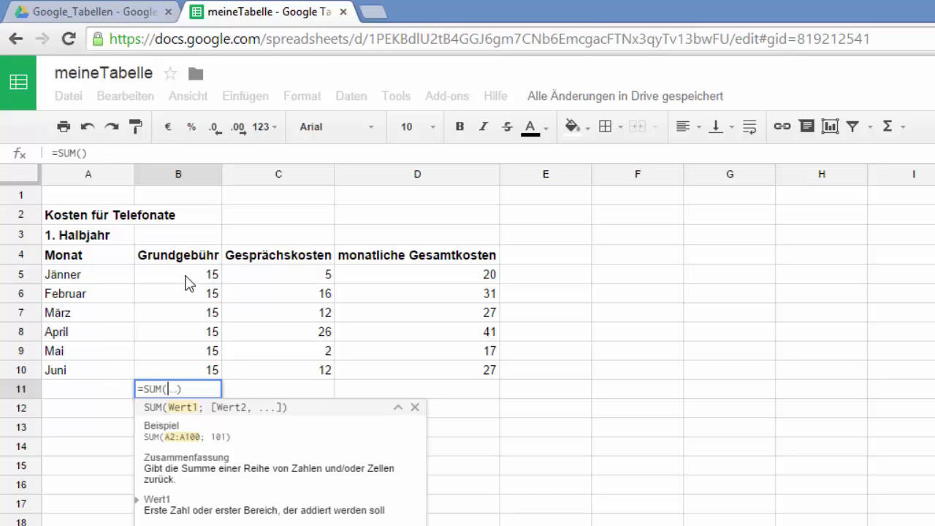
pyautogui.moveTo(185, 283); pyautogui.dragTo(174, 370)
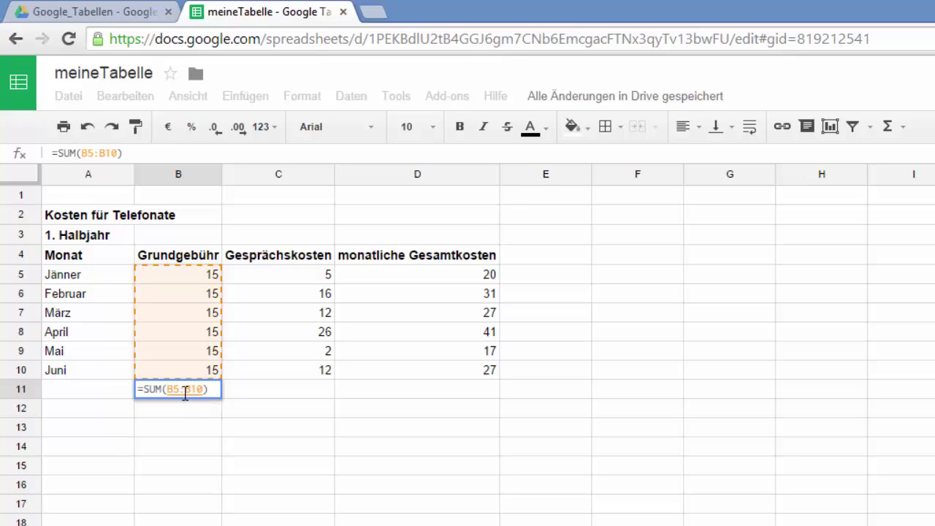
pyautogui.press('Return')
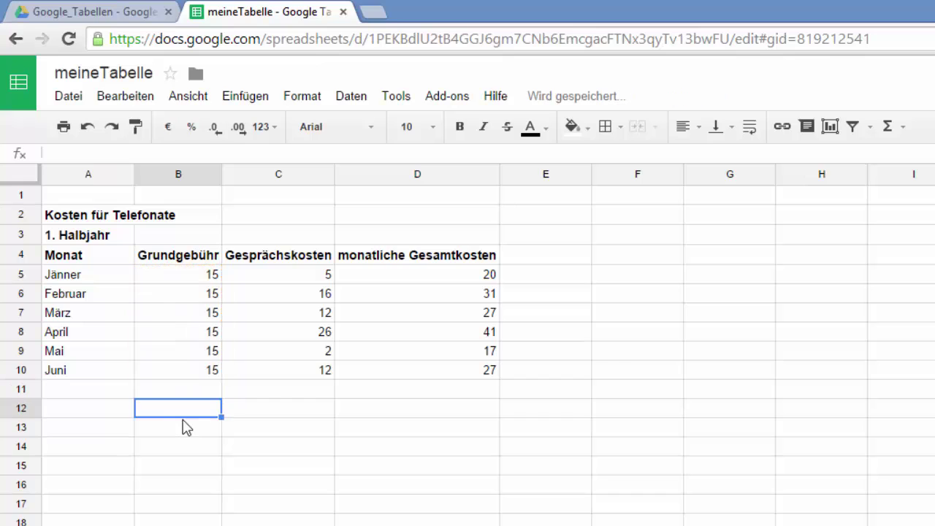
# - Fill the SUM formula from B11 across to D11 and check the cell references of the copied formulas
pyautogui.click(199, 390)
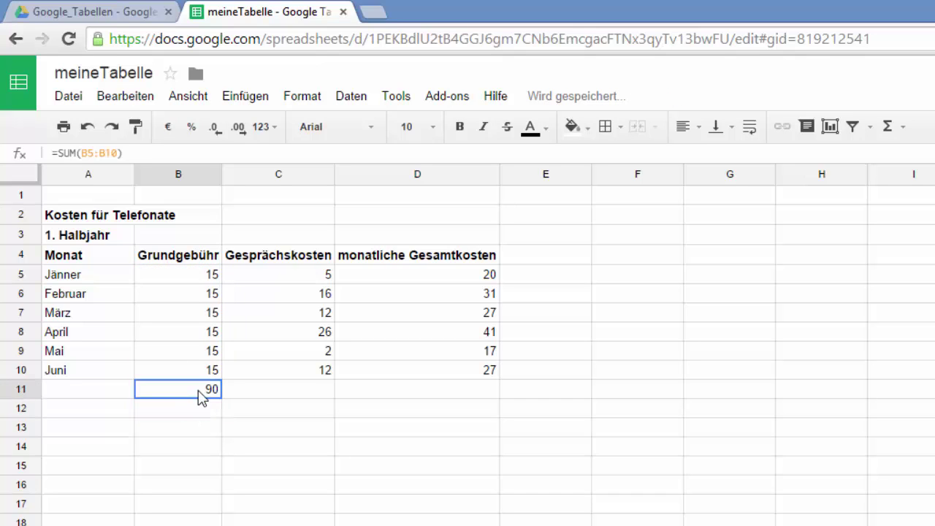
pyautogui.moveTo(219, 397); pyautogui.dragTo(413, 397)
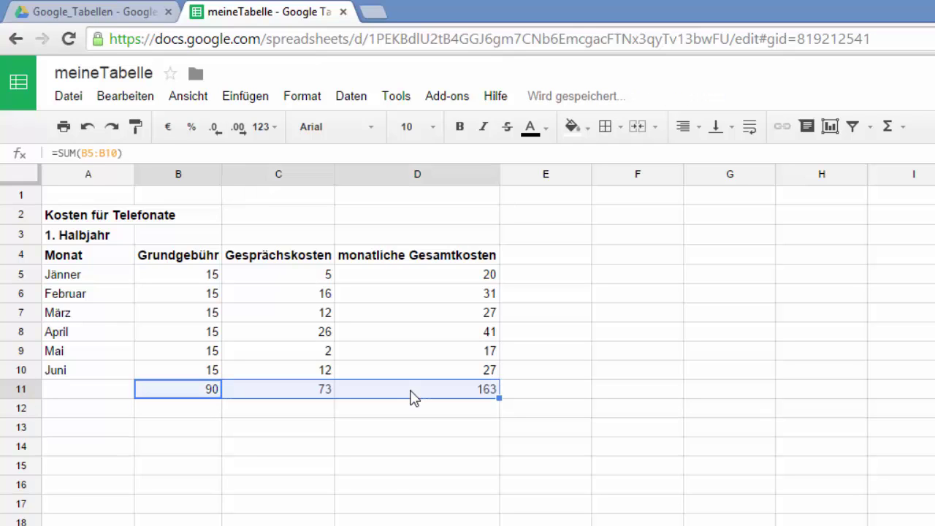
pyautogui.click(325, 391)
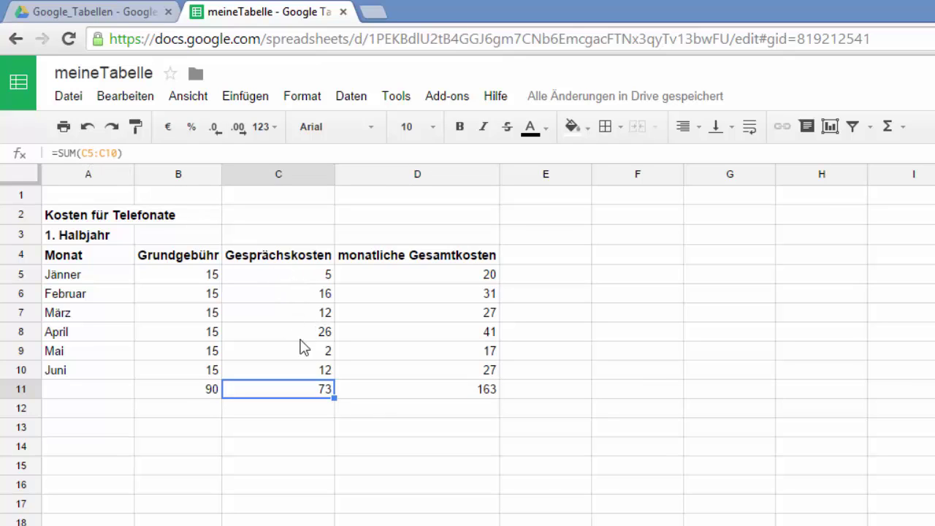
pyautogui.click(400, 394)
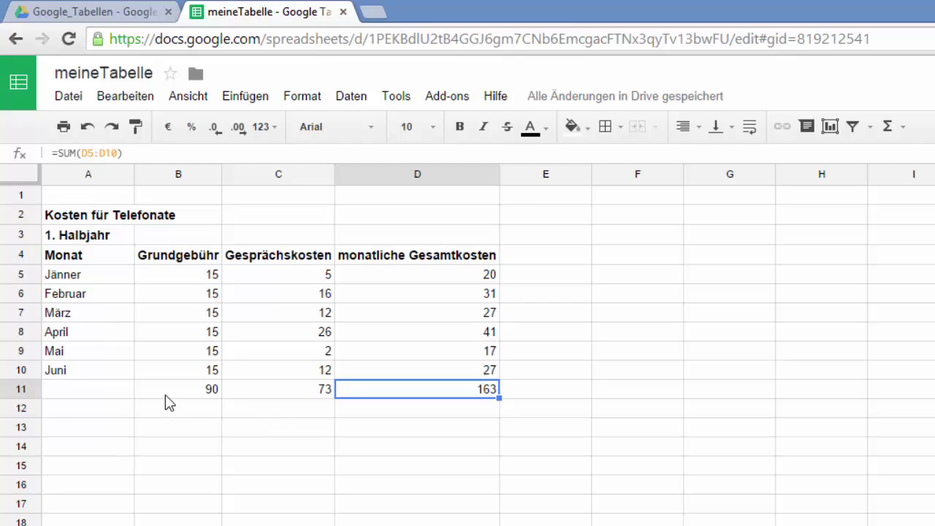
# - Add the note "Gesamtkosten Grundgebühr für das erste Halbjahr" to the Grundgebühr total in B11
pyautogui.click(213, 394)
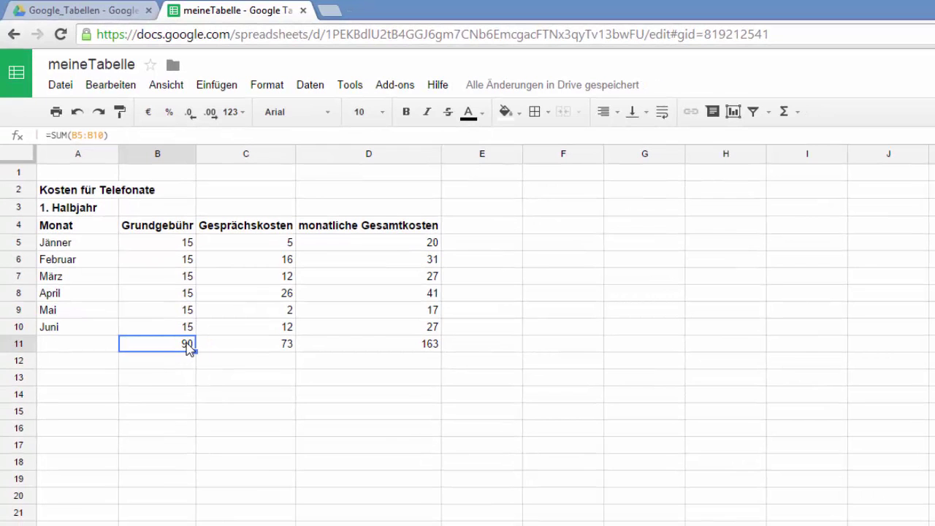
pyautogui.rightClick(189, 348)
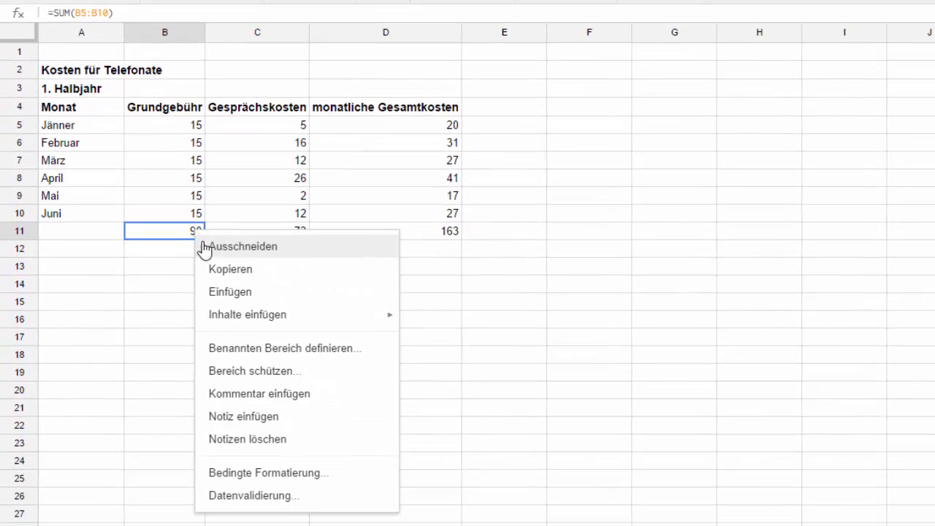
pyautogui.click(242, 418)
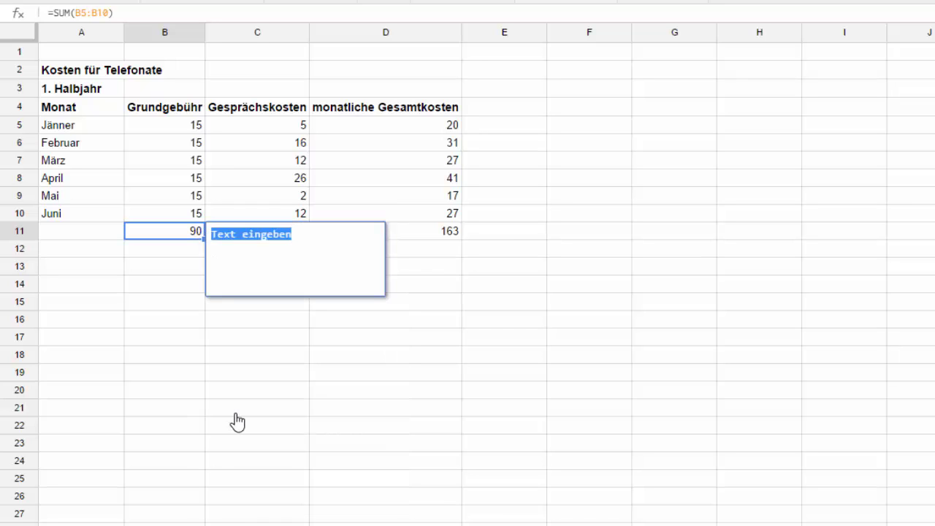
pyautogui.write('Gesamtko')
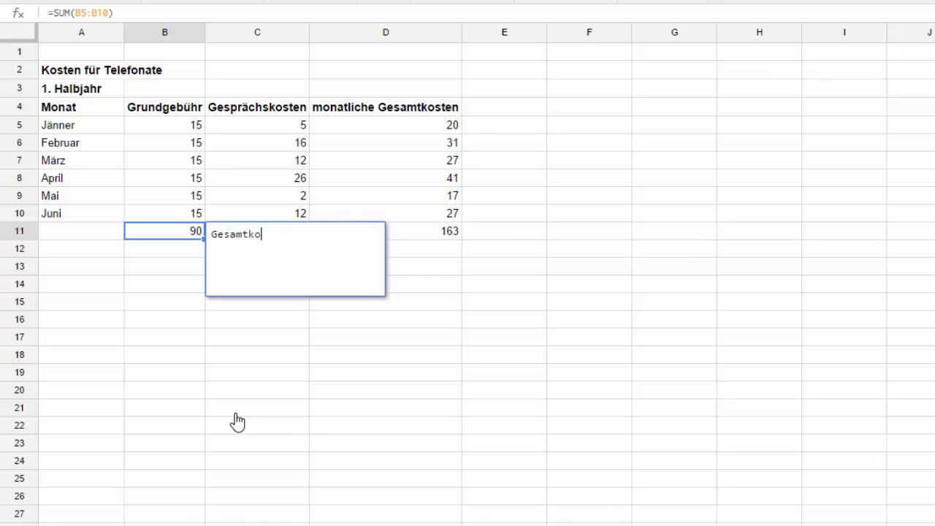
pyautogui.write('sten Grundgebühr ')
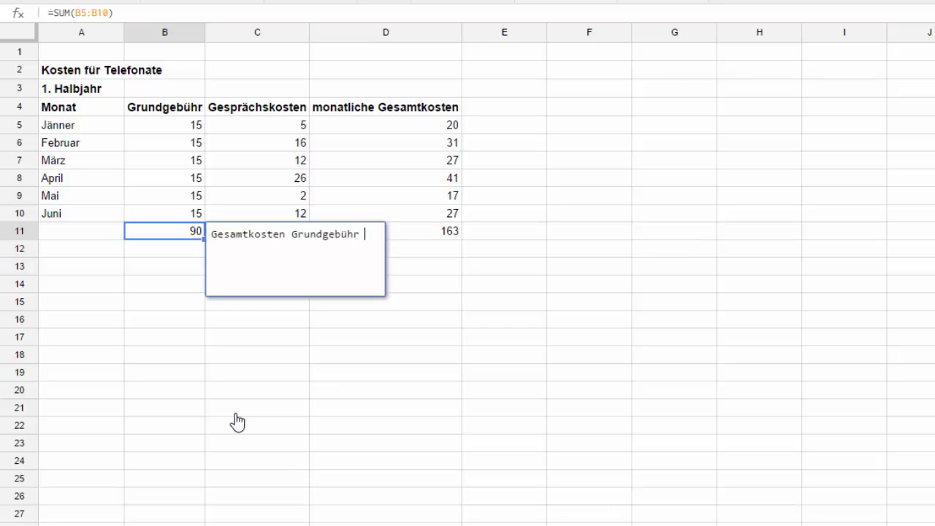
pyautogui.write('für das erste Halbha')
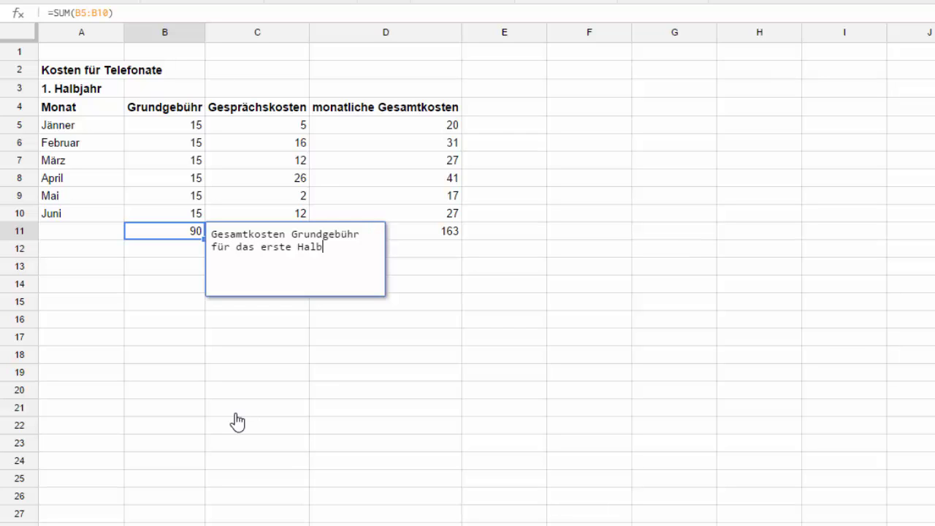
pyautogui.press('BackSpace')
pyautogui.press('BackSpace')
pyautogui.write('jahr')
pyautogui.press('Escape')
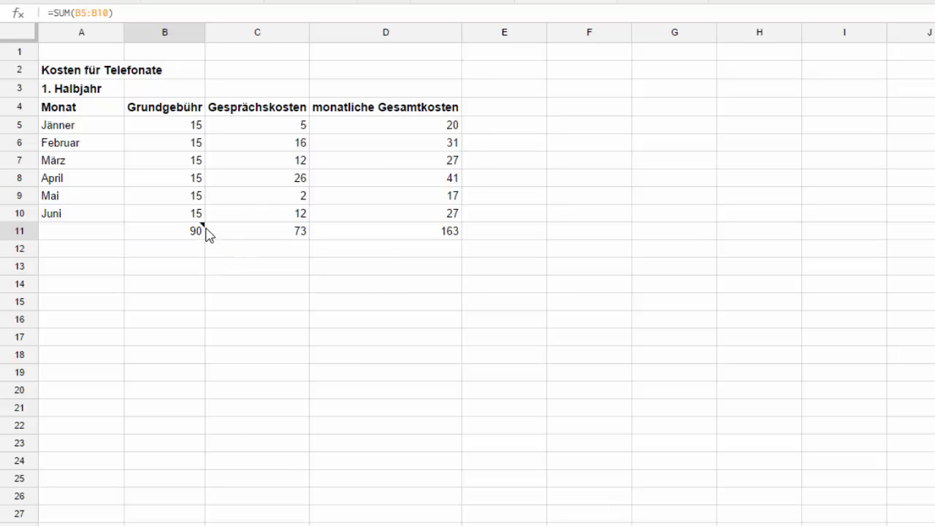
pyautogui.moveTo(204, 229)
pyautogui.click(414, 228)
pyautogui.rightClick(416, 237)
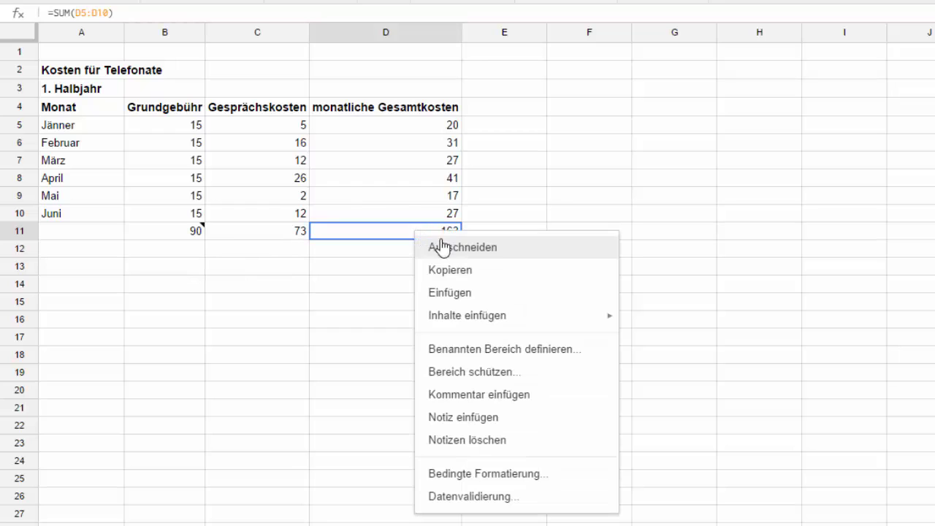
pyautogui.click(501, 395)
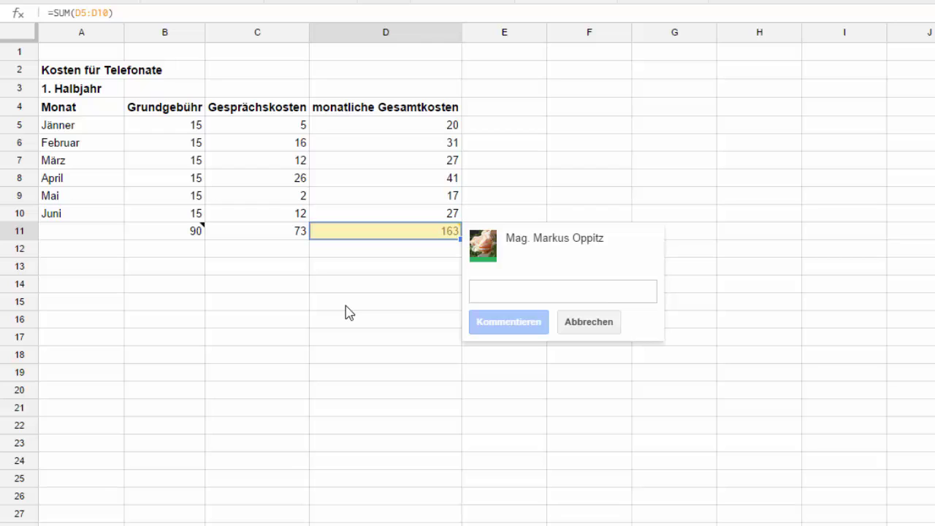
pyautogui.click(574, 324)
pyautogui.click(580, 324)
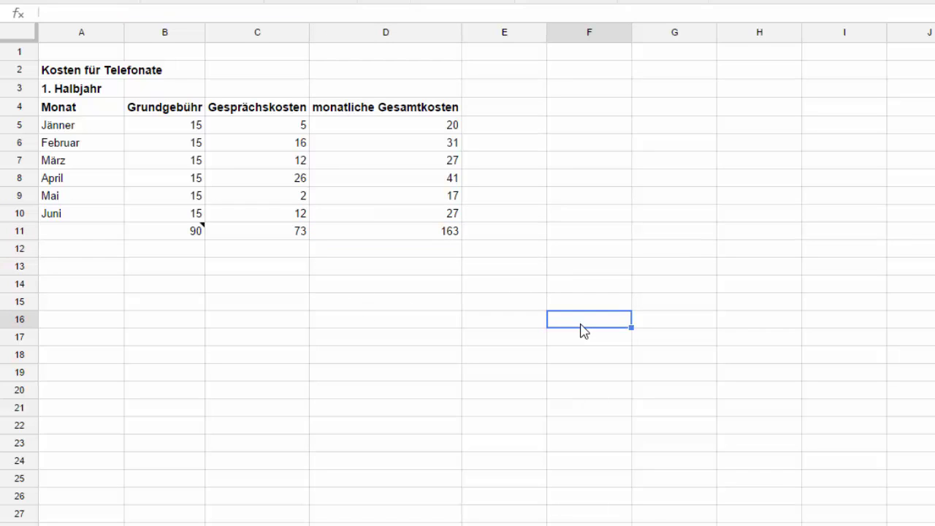
# - Add the note "Gesamtkosten für die gesamte Telefoniererei im ersten Halbjahr" to the total in D11 and display it
pyautogui.click(419, 230)
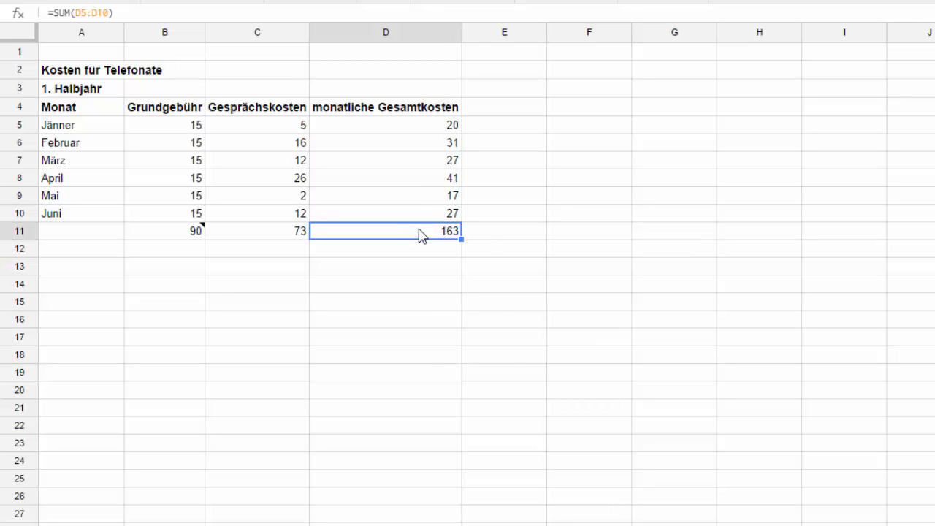
pyautogui.rightClick(421, 233)
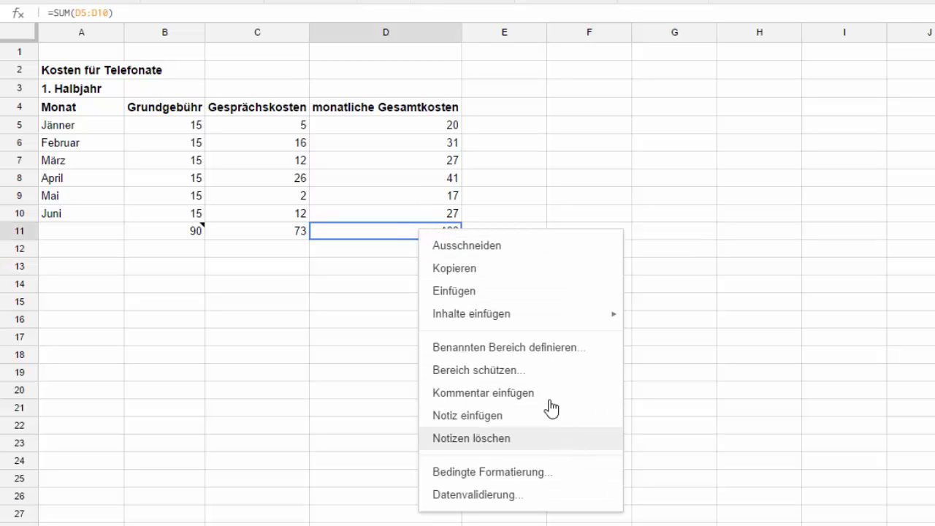
pyautogui.click(482, 426)
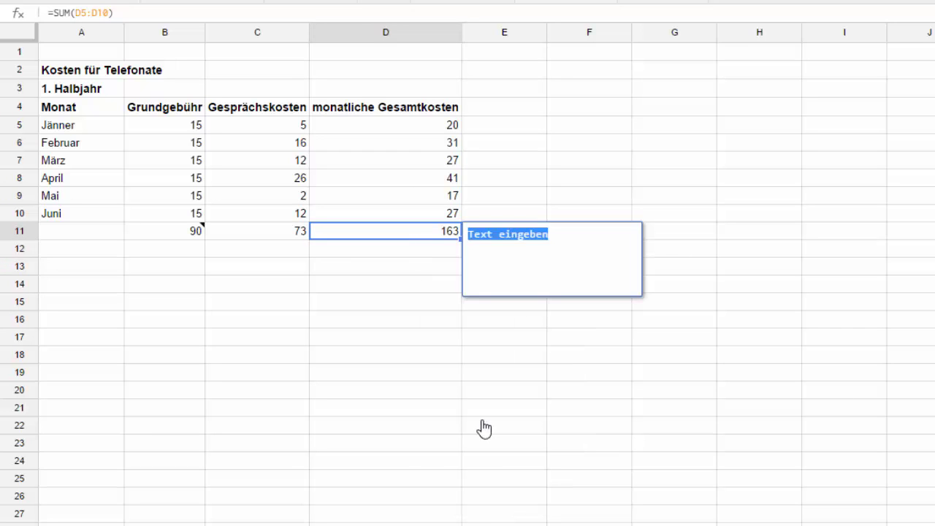
pyautogui.write('Ge')
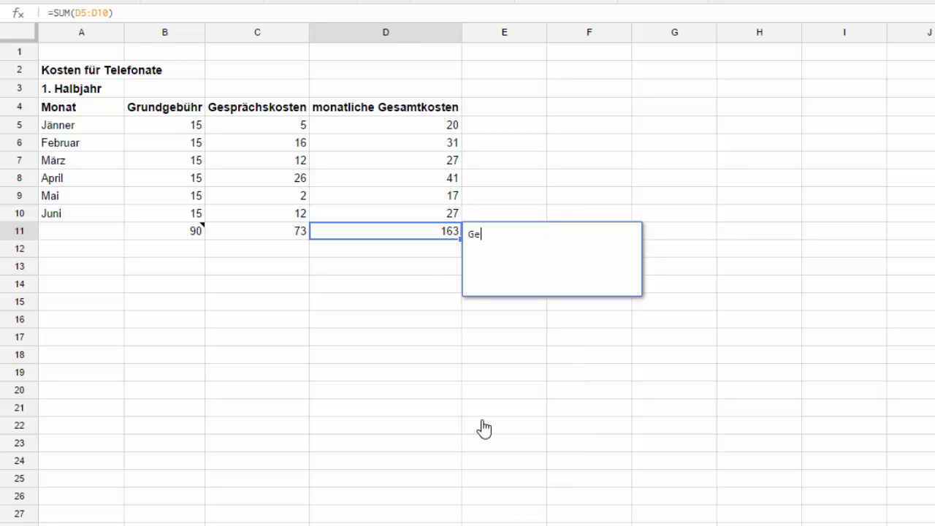
pyautogui.write('samtkosten ')
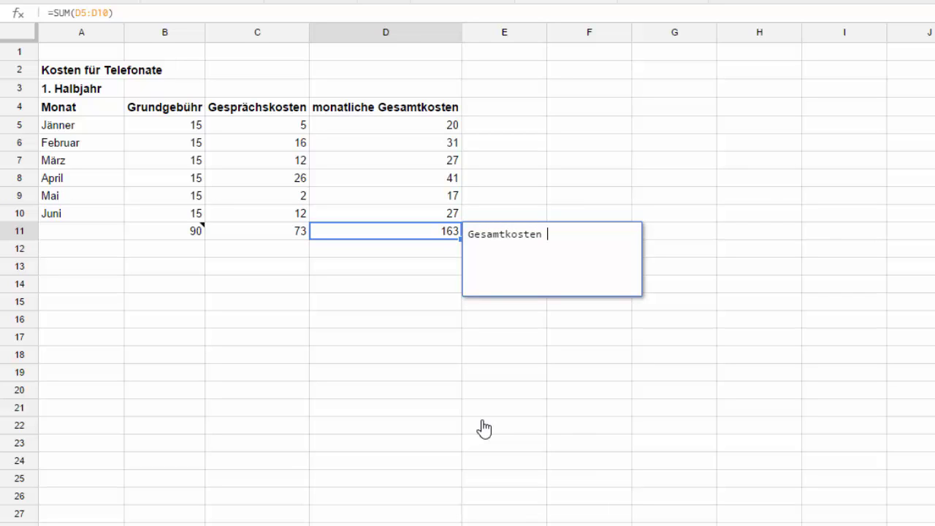
pyautogui.write('für die gesamte ')
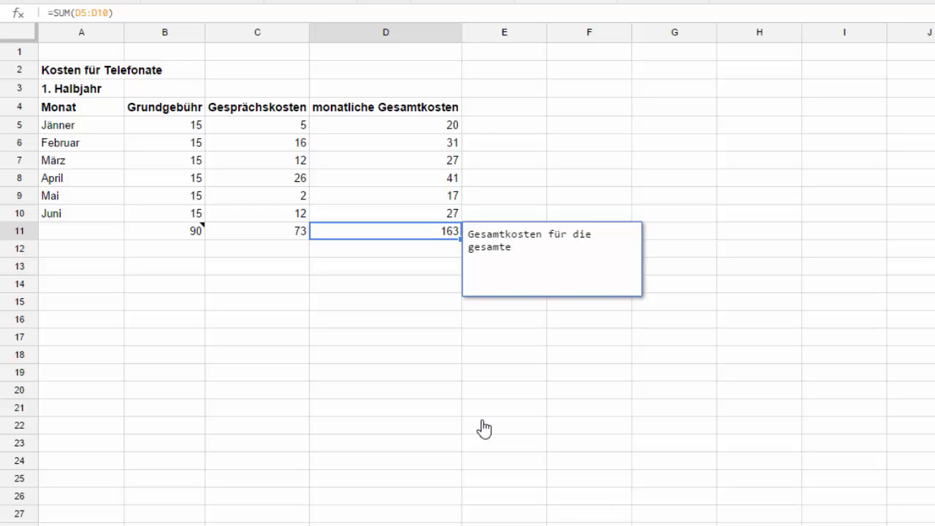
pyautogui.write('Telefoniererei')
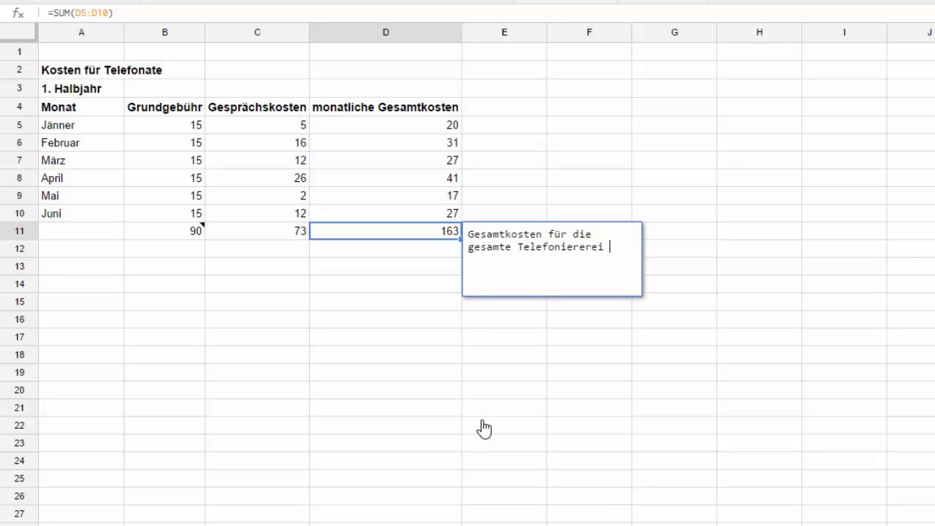
pyautogui.write(' im ersten Halbjahr')
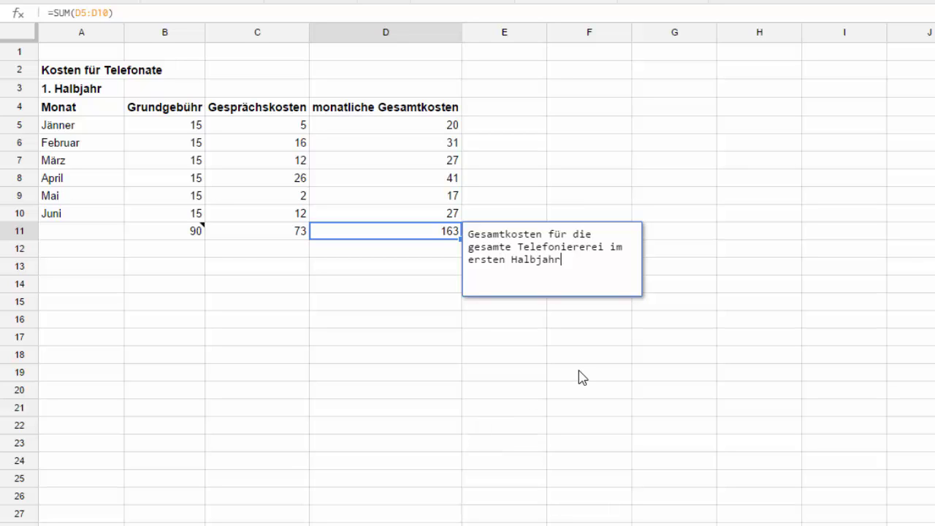
pyautogui.press('Escape')
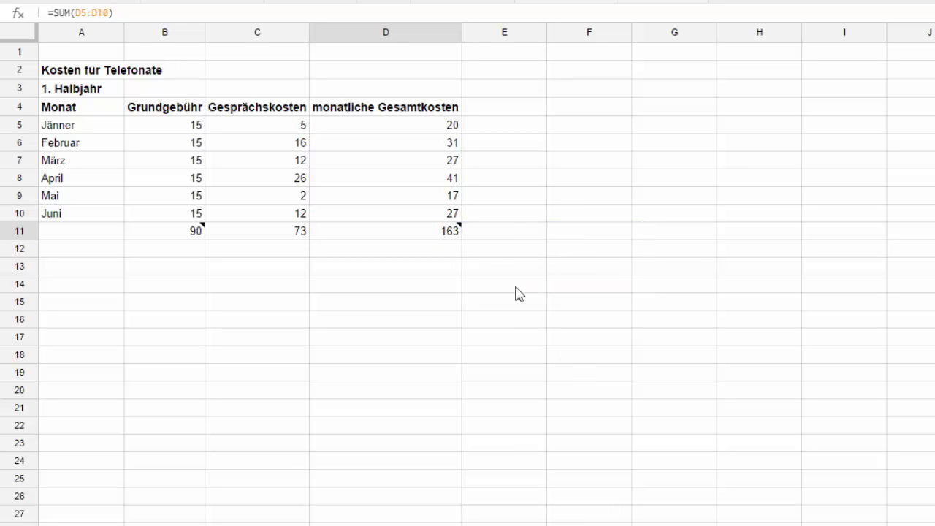
pyautogui.moveTo(457, 218)
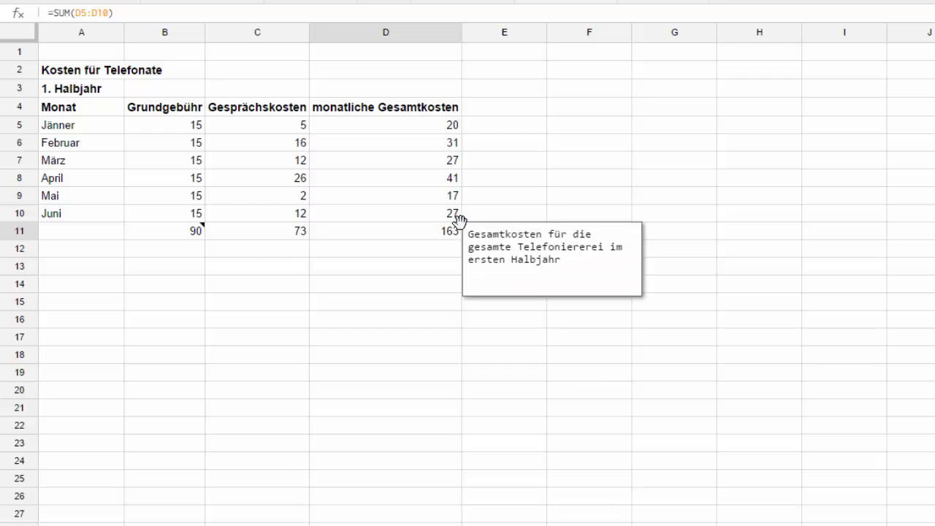
pyautogui.click(363, 290)
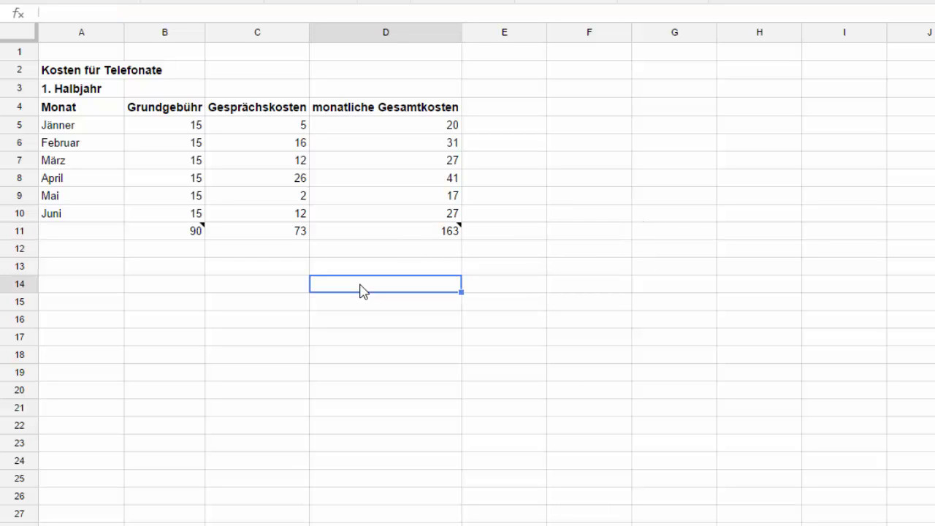
pyautogui.click(224, 285)
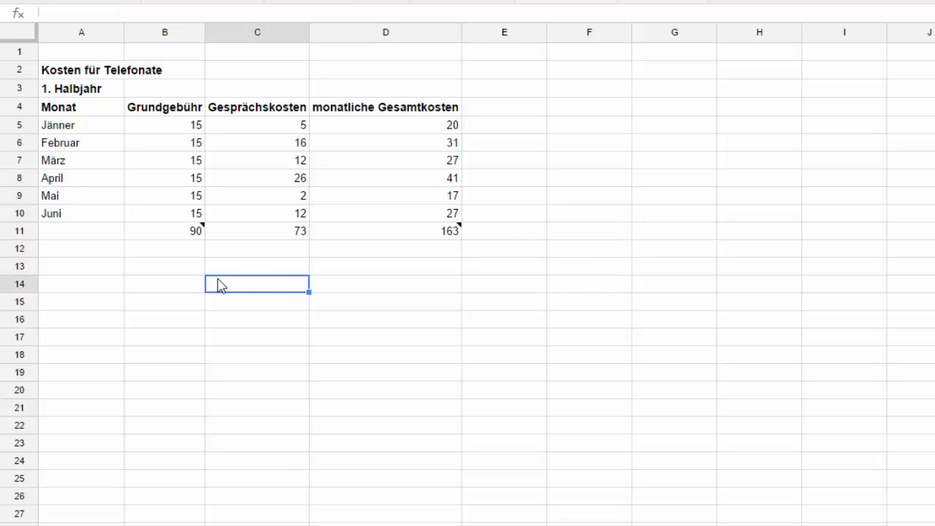
pyautogui.click(119, 249)
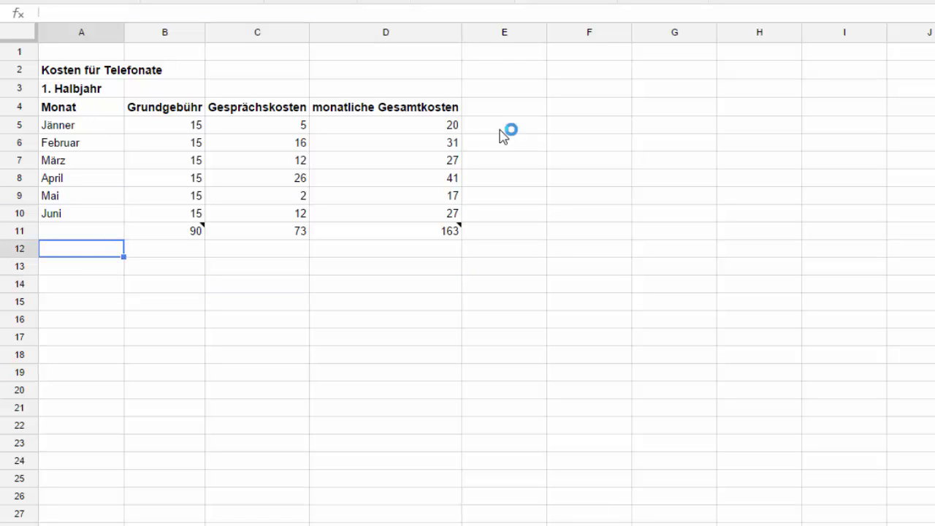
pyautogui.click(62, 77)
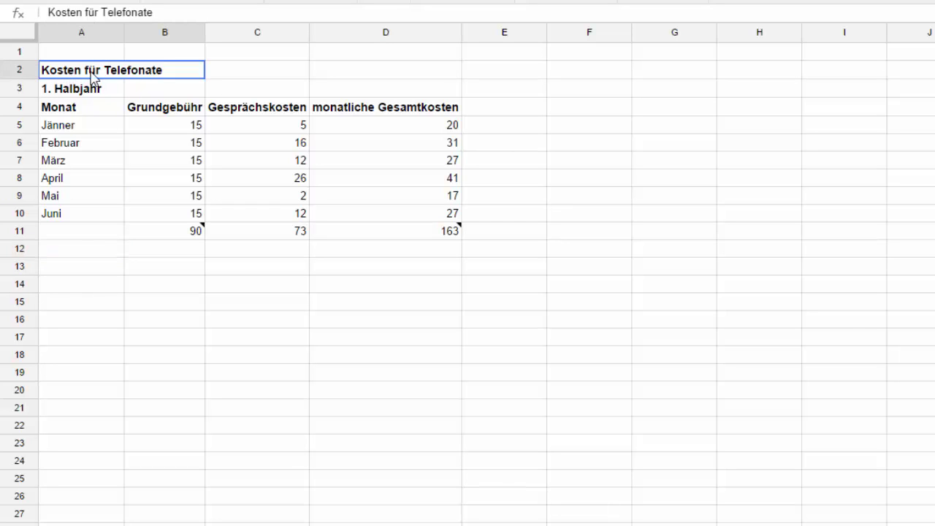
pyautogui.keyDown('shift'); pyautogui.click(228, 77); pyautogui.keyUp('shift')
pyautogui.moveTo(228, 83); pyautogui.dragTo(388, 231)
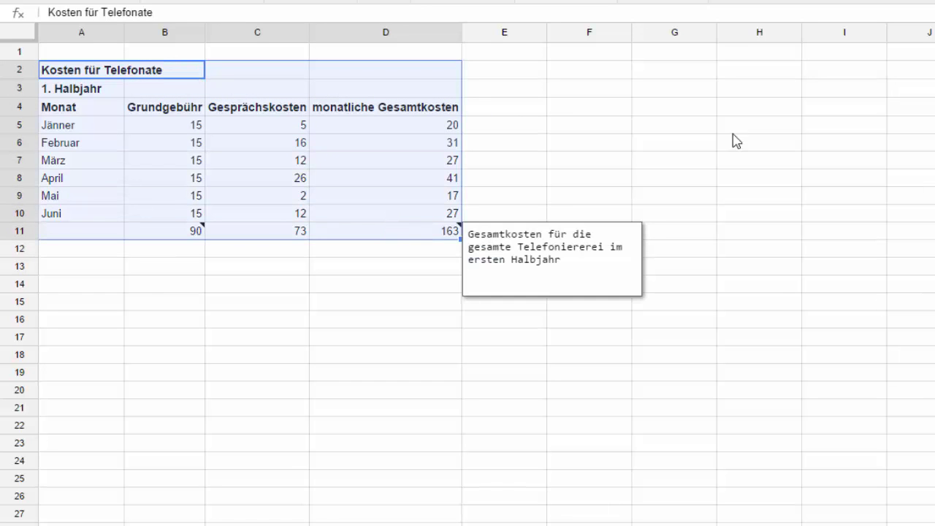
pyautogui.click(655, 146)
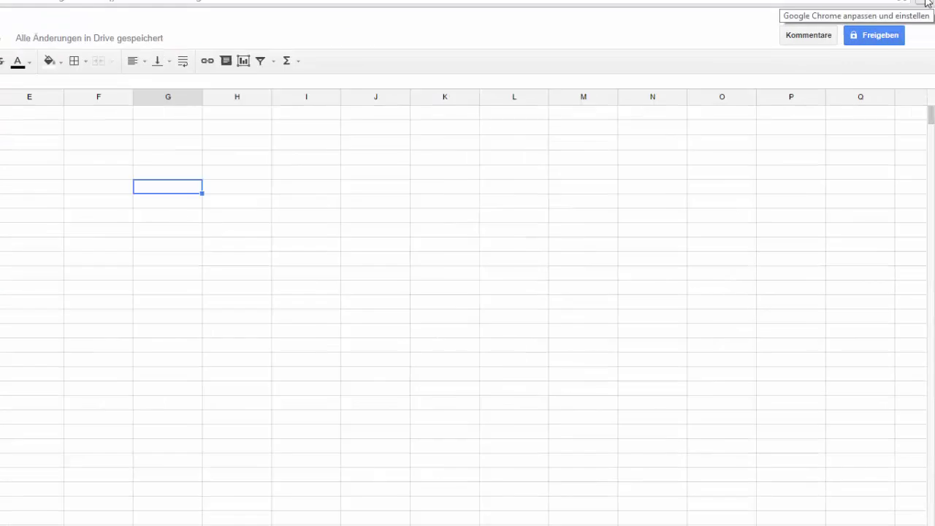
# - Enlarge the browser's page zoom to 125 % and return it to 100 %, finishing with cell A13 selected
pyautogui.click(926, 3)
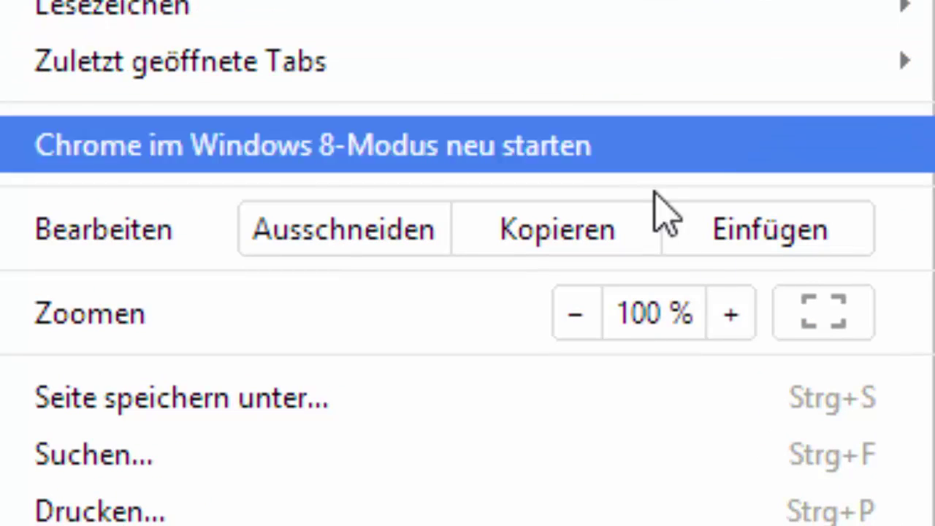
pyautogui.click(731, 315)
pyautogui.click(731, 316)
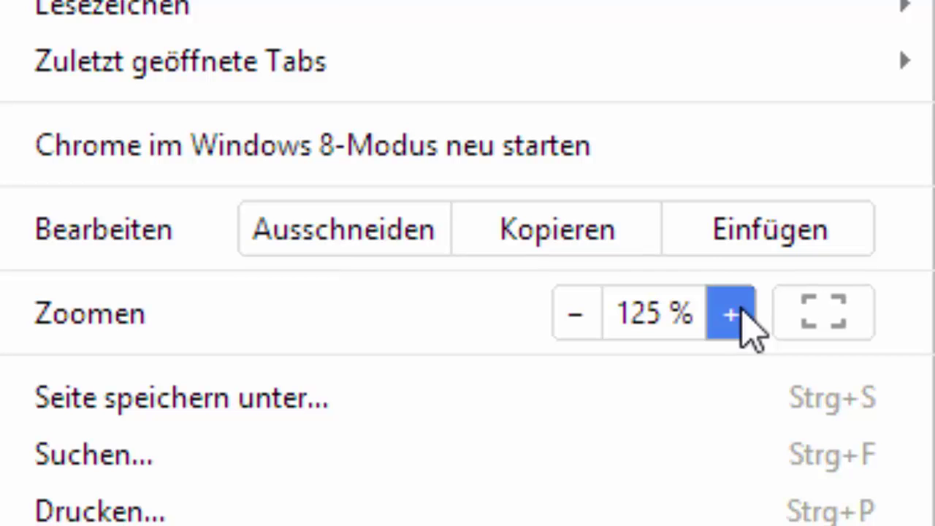
pyautogui.click(731, 316)
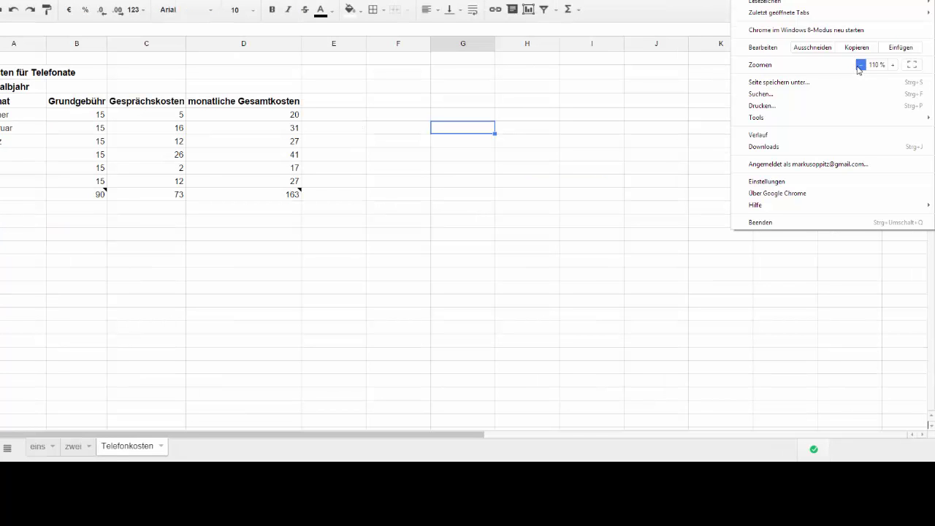
pyautogui.click(860, 65)
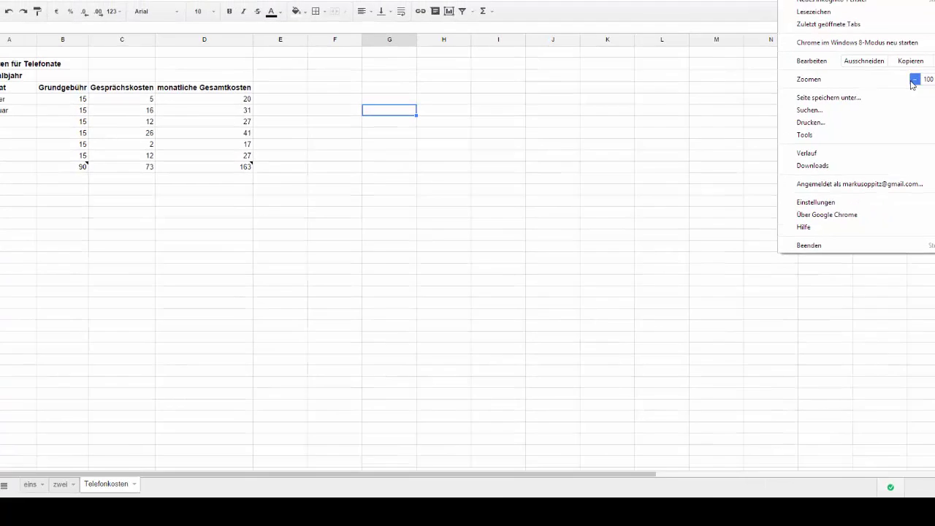
pyautogui.click(401, 127)
pyautogui.click(399, 124)
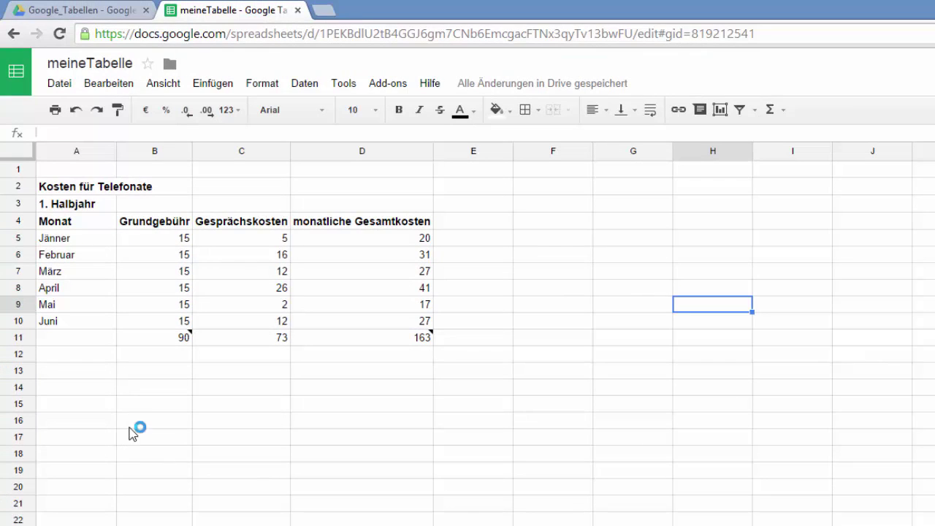
pyautogui.click(107, 373)
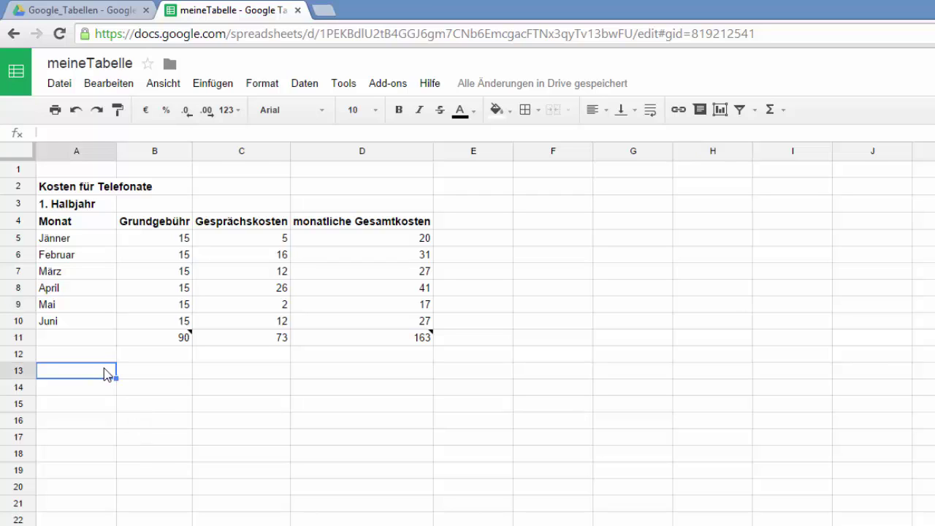